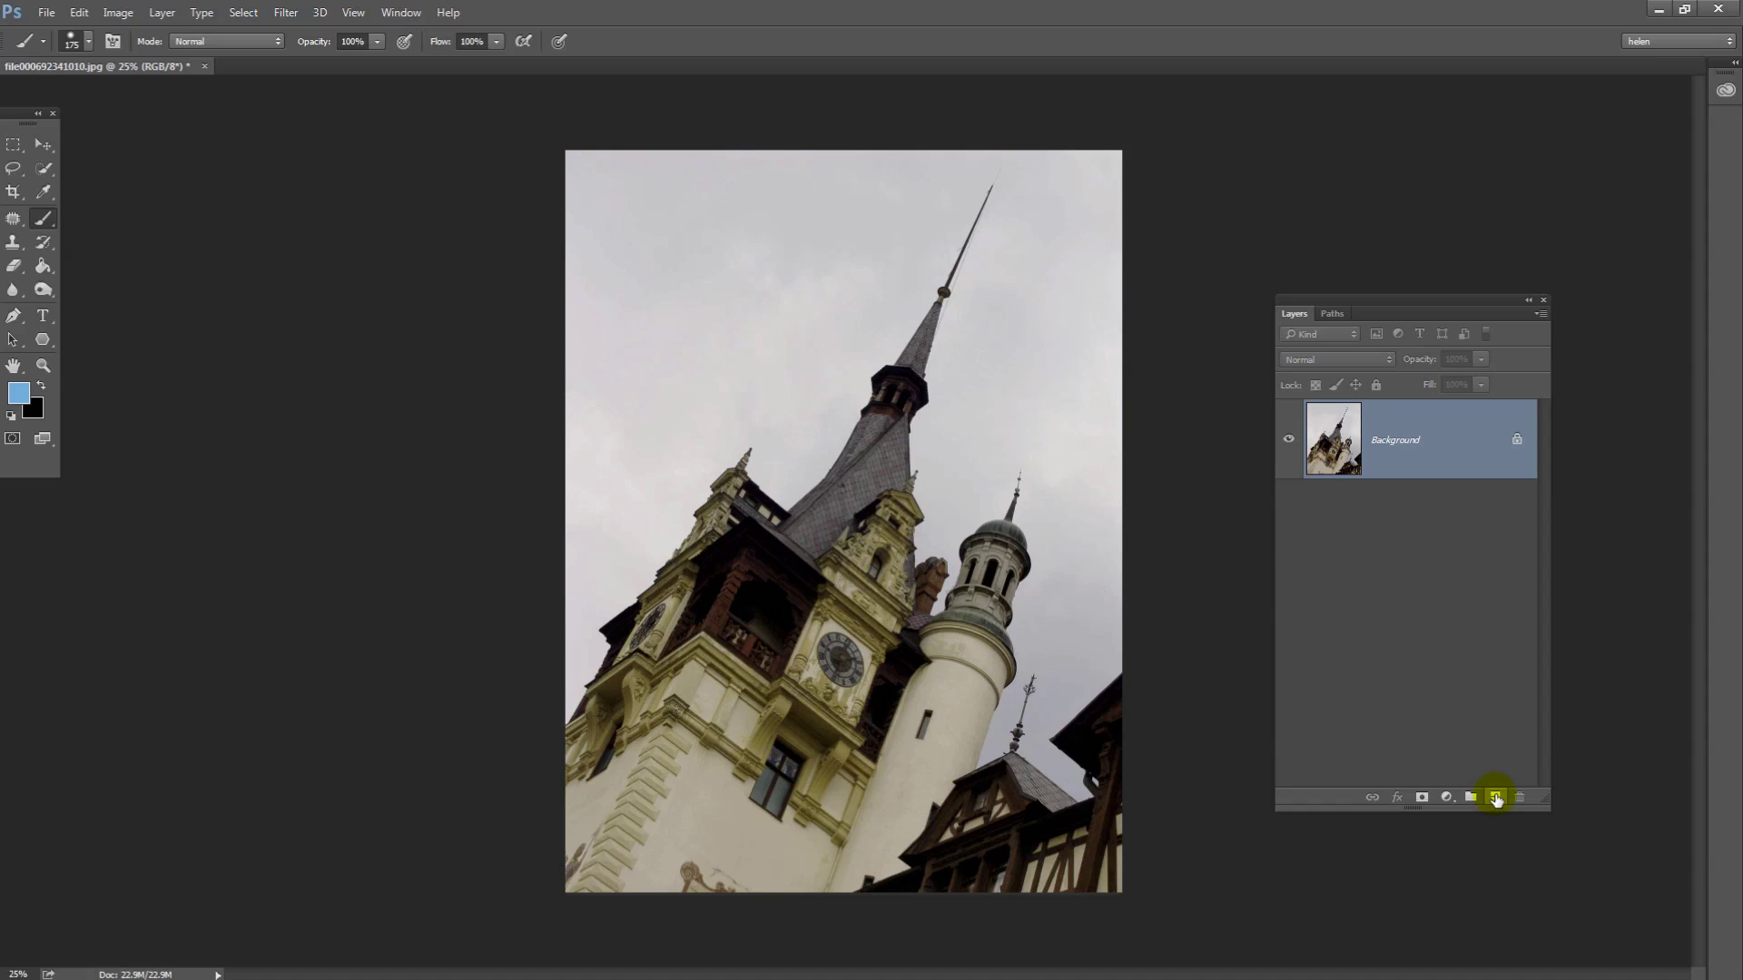
Add an empty Layer 1 above the castle photo and set the foreground colour to sky blue 46a8e1
{"action": "left_click", "coordinate": [1495, 798]}
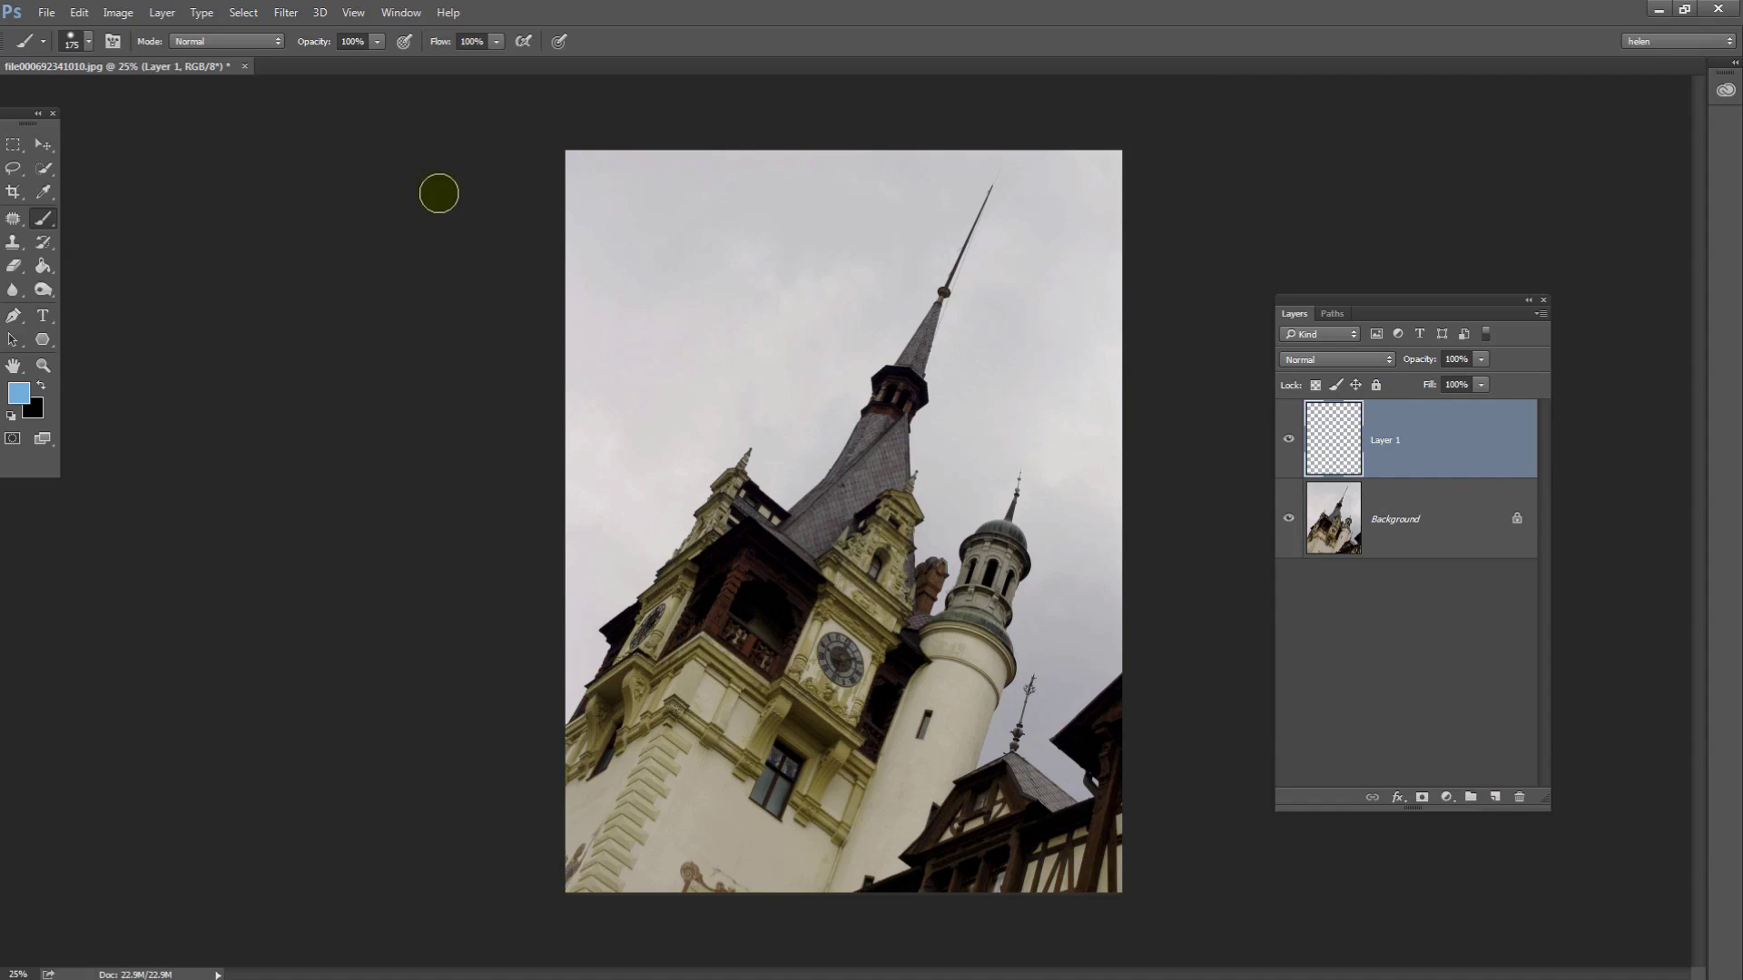
{"action": "left_click", "coordinate": [401, 13]}
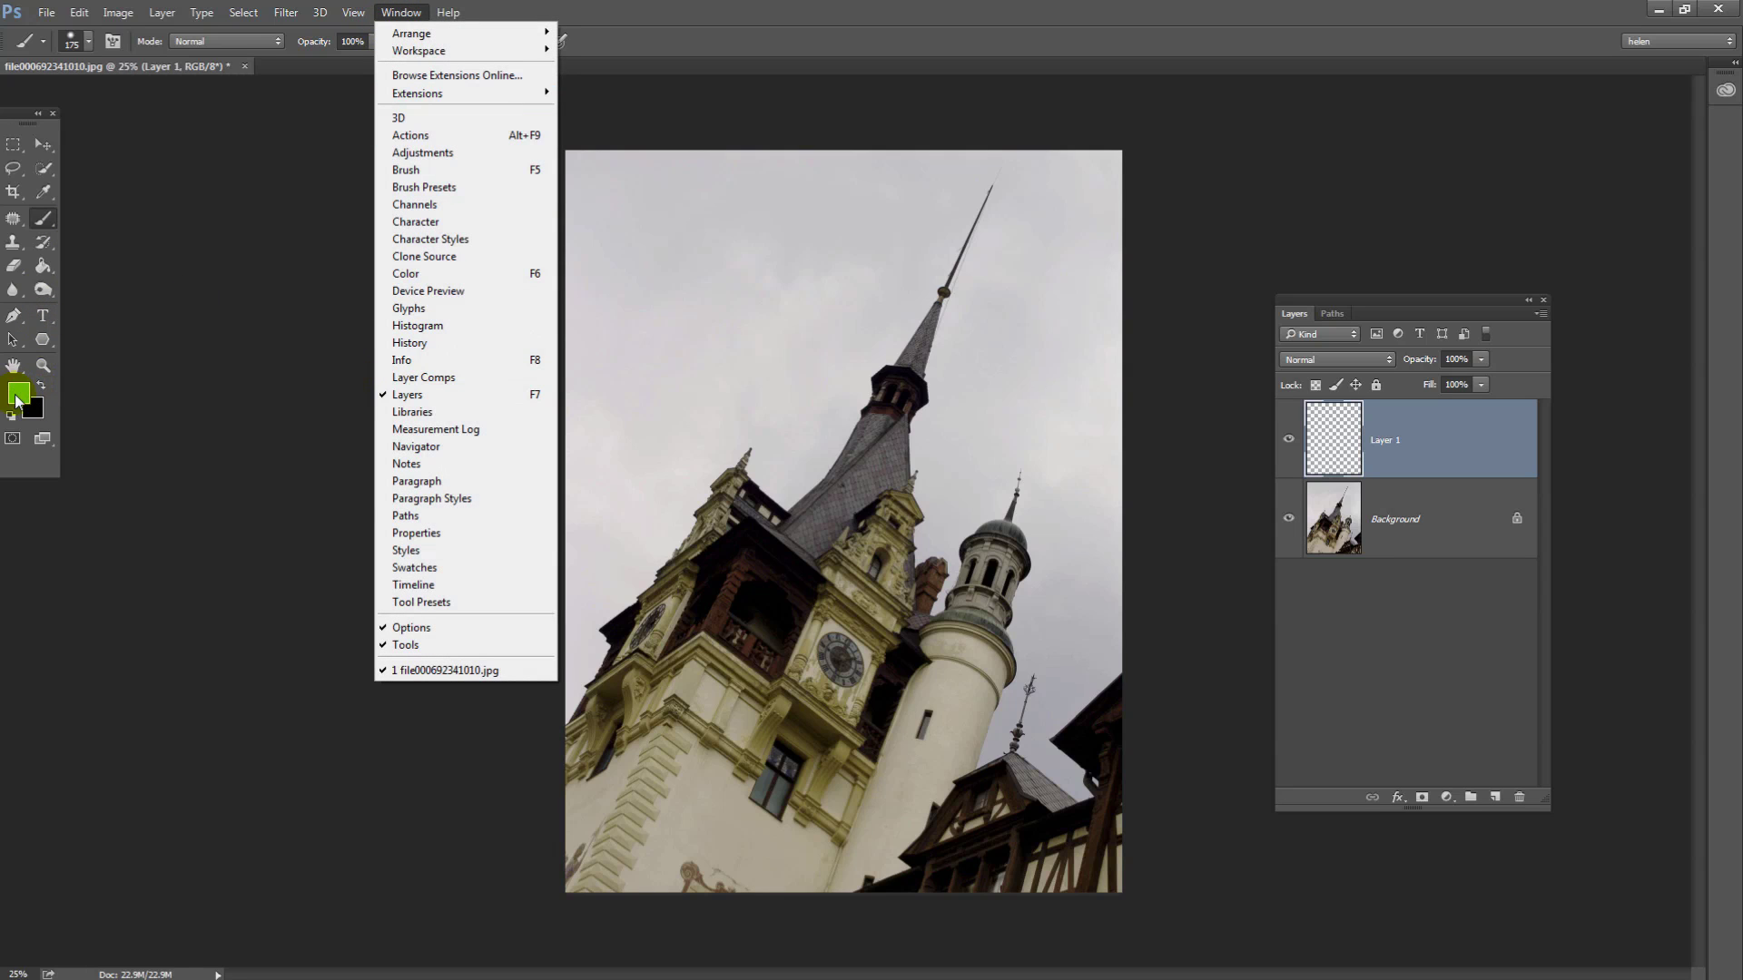
{"action": "left_click", "coordinate": [16, 398]}
{"action": "left_click", "coordinate": [213, 552]}
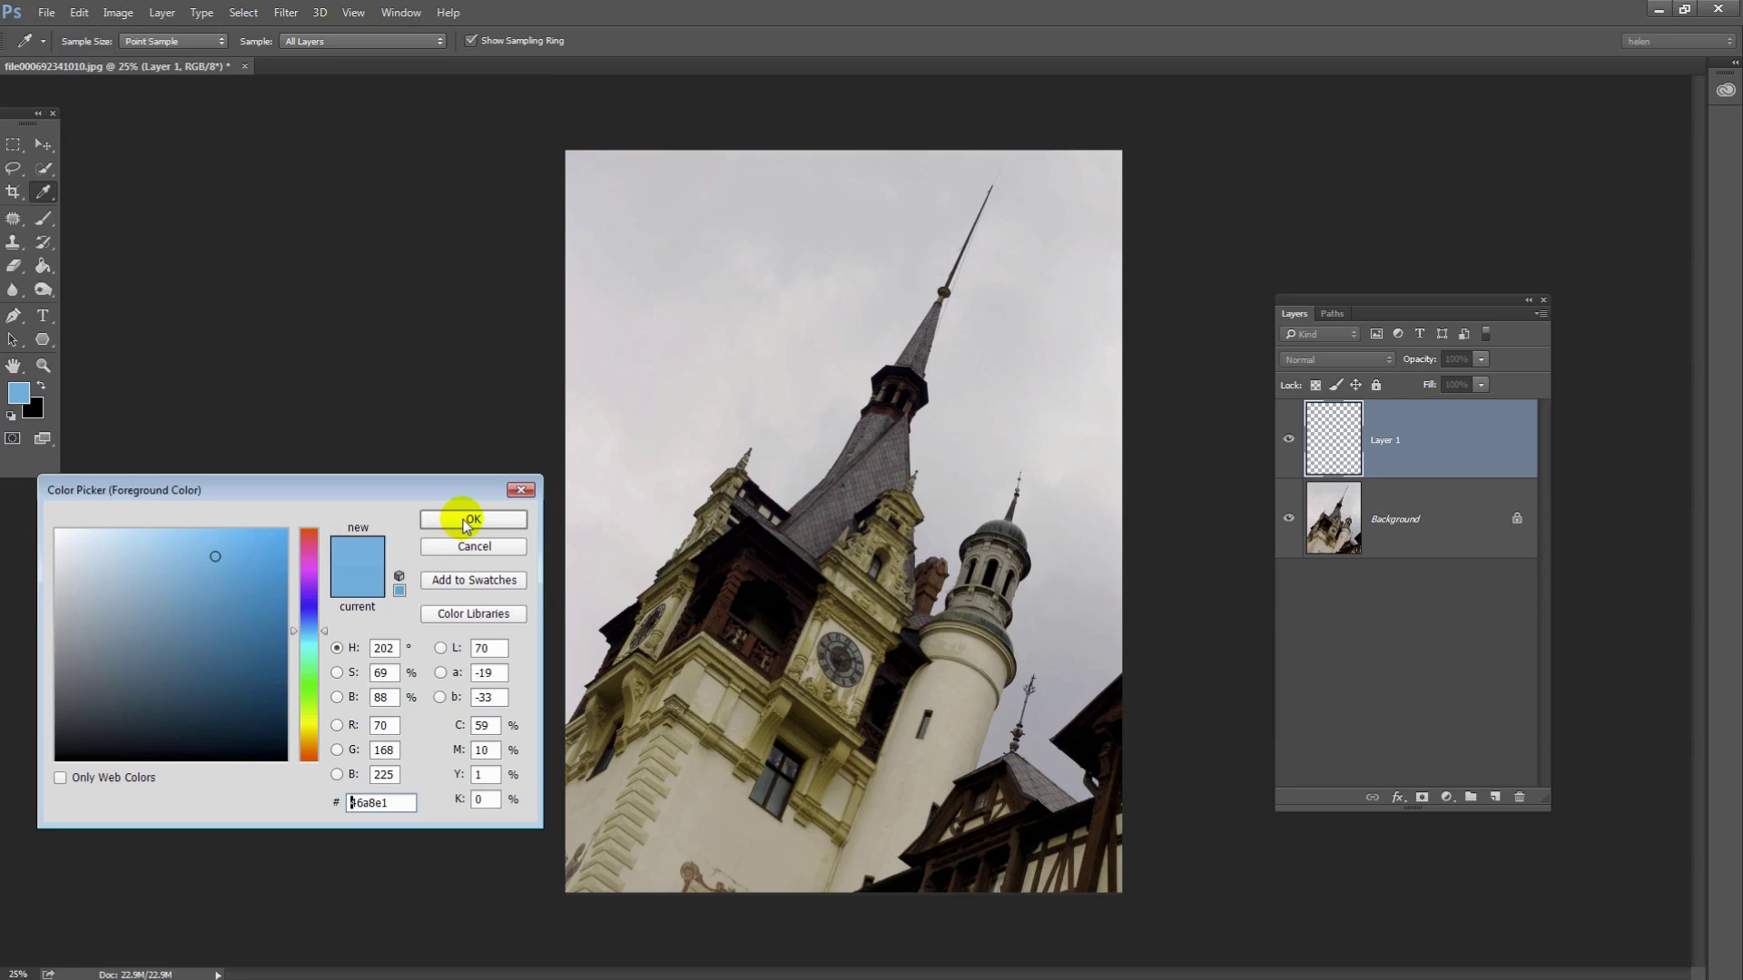
{"action": "left_click", "coordinate": [465, 525]}
{"action": "key", "text": "b"}
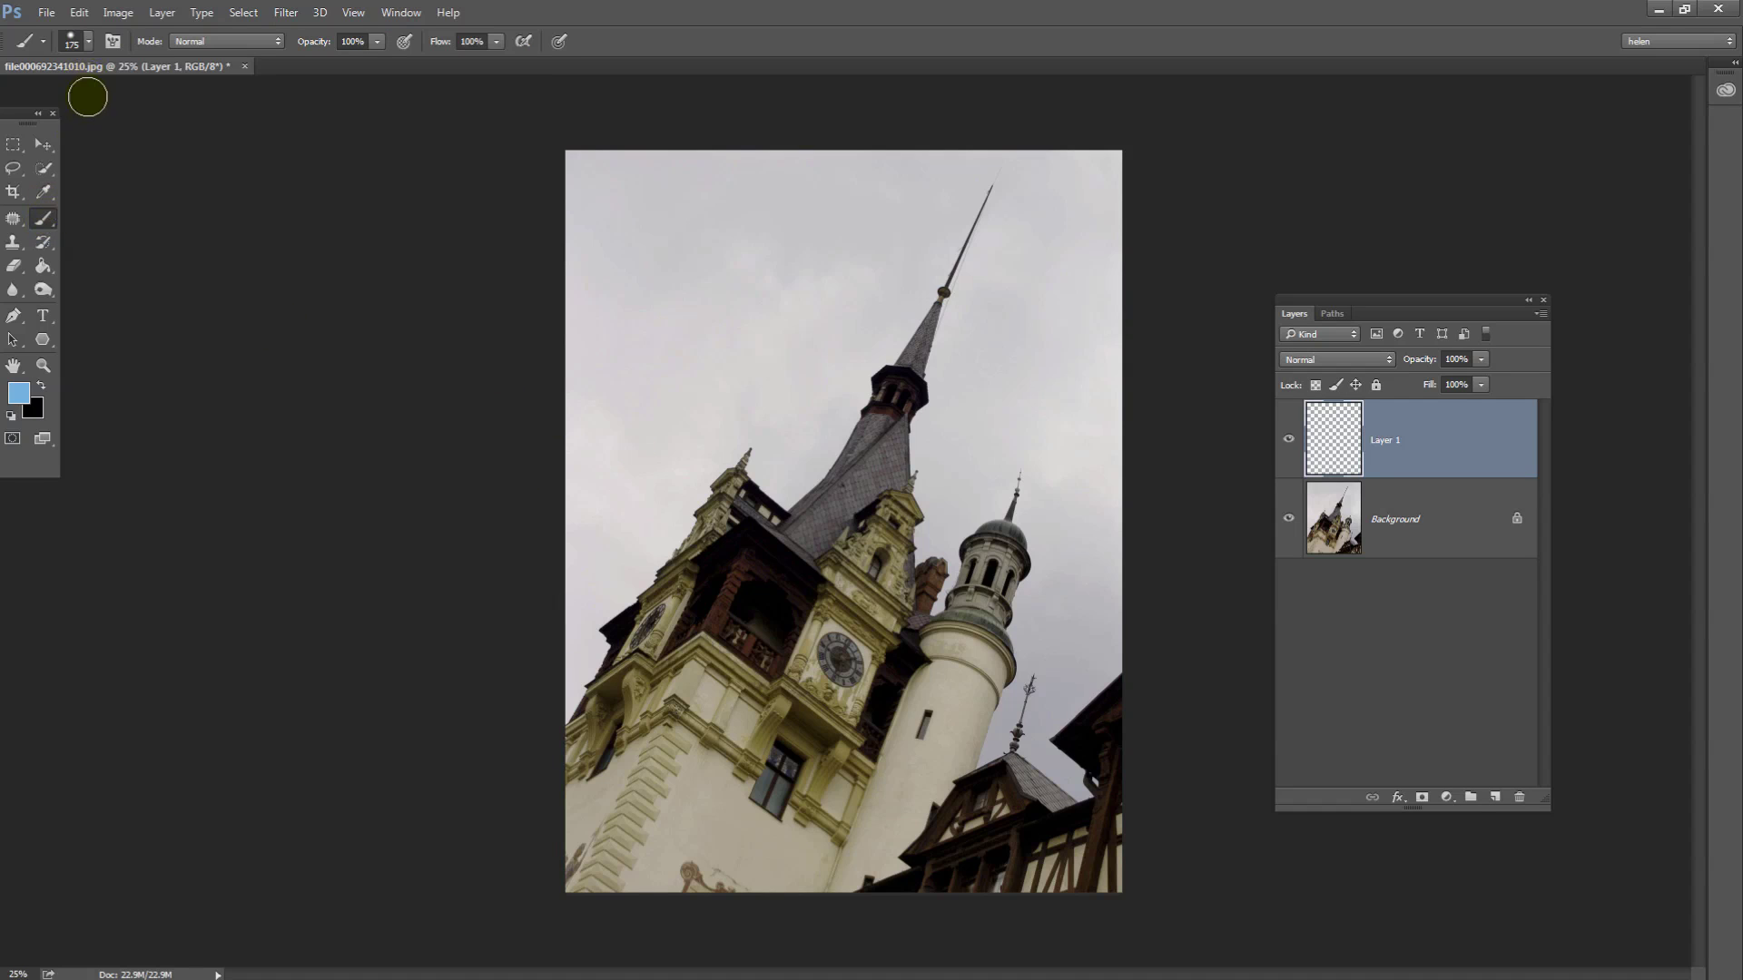
Paint light blue across the top of the sky on Layer 1 with a 700 px soft round brush
{"action": "key", "text": "bracketright"}
{"action": "key", "text": "bracketright"}
{"action": "key", "text": "bracketright"}
{"action": "key", "text": "bracketright"}
{"action": "key", "text": "bracketright"}
{"action": "key", "text": "bracketright"}
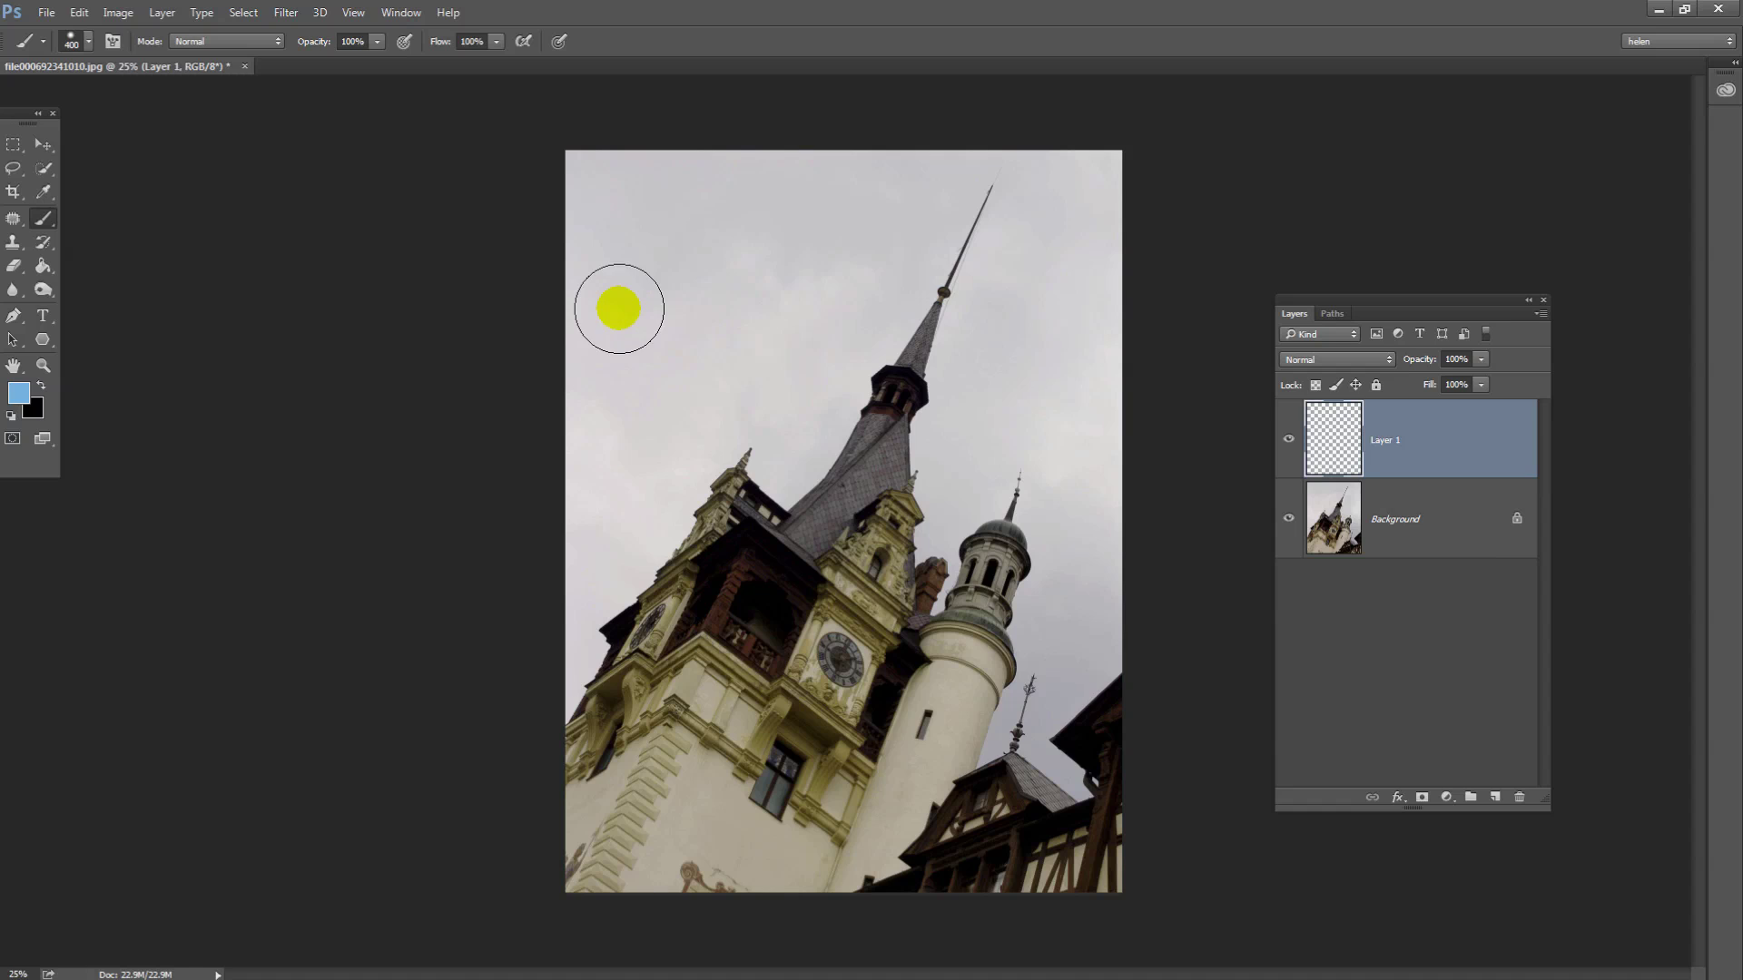
{"action": "mouse_move", "coordinate": [605, 164]}
{"action": "left_mouse_down"}
{"action": "mouse_move", "coordinate": [579, 238]}
{"action": "mouse_move", "coordinate": [695, 189]}
{"action": "mouse_move", "coordinate": [739, 194]}
{"action": "left_mouse_up"}
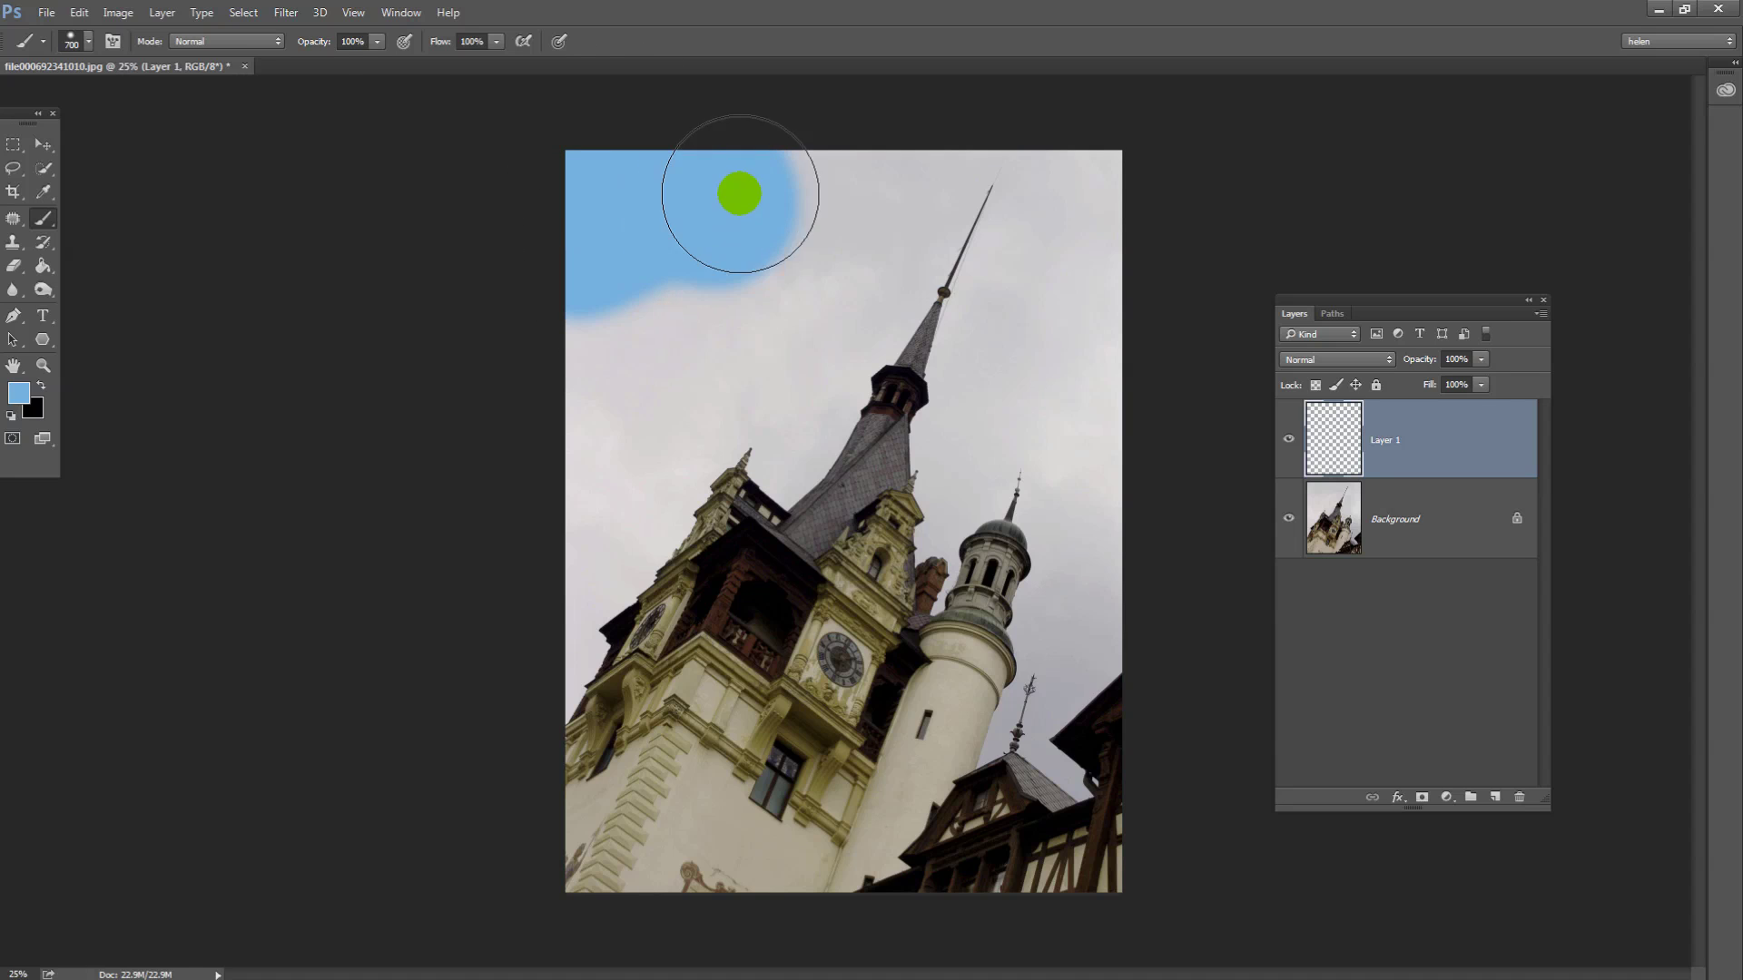
{"action": "left_click", "coordinate": [88, 43]}
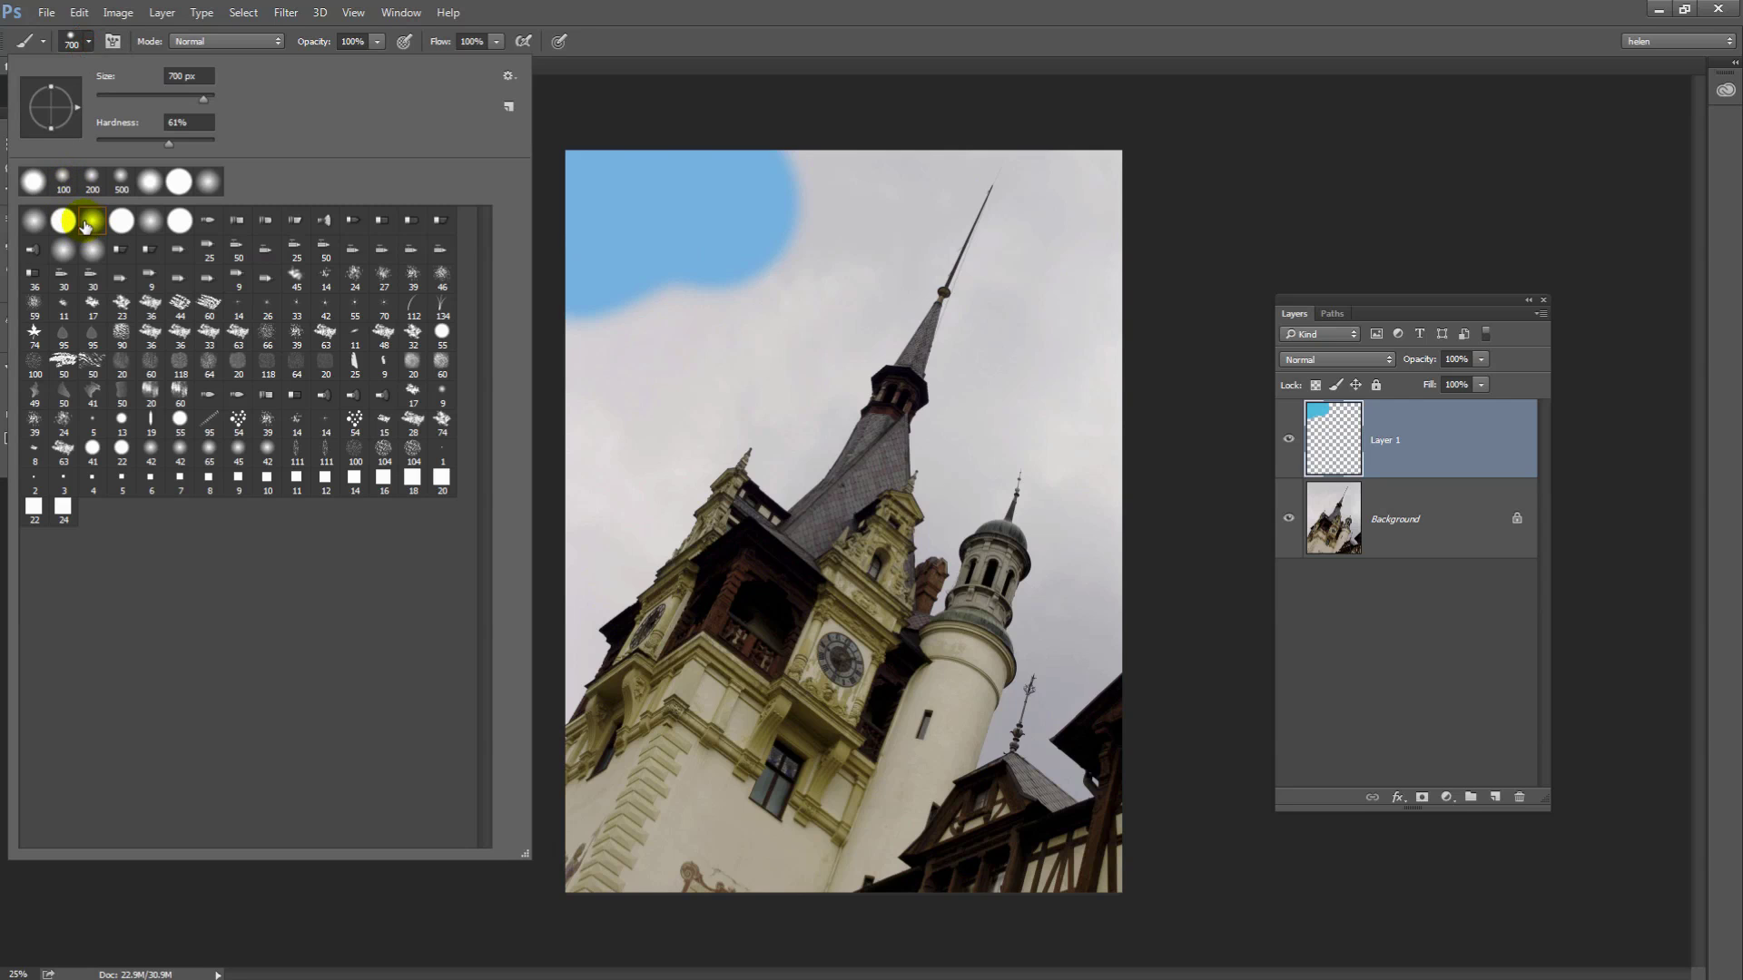
{"action": "mouse_move", "coordinate": [669, 214]}
{"action": "left_mouse_down"}
{"action": "mouse_move", "coordinate": [813, 176]}
{"action": "mouse_move", "coordinate": [1089, 177]}
{"action": "mouse_move", "coordinate": [1075, 239]}
{"action": "mouse_move", "coordinate": [1022, 268]}
{"action": "mouse_move", "coordinate": [981, 353]}
{"action": "mouse_move", "coordinate": [1054, 315]}
{"action": "mouse_move", "coordinate": [1108, 329]}
{"action": "mouse_move", "coordinate": [1109, 603]}
{"action": "left_mouse_up"}
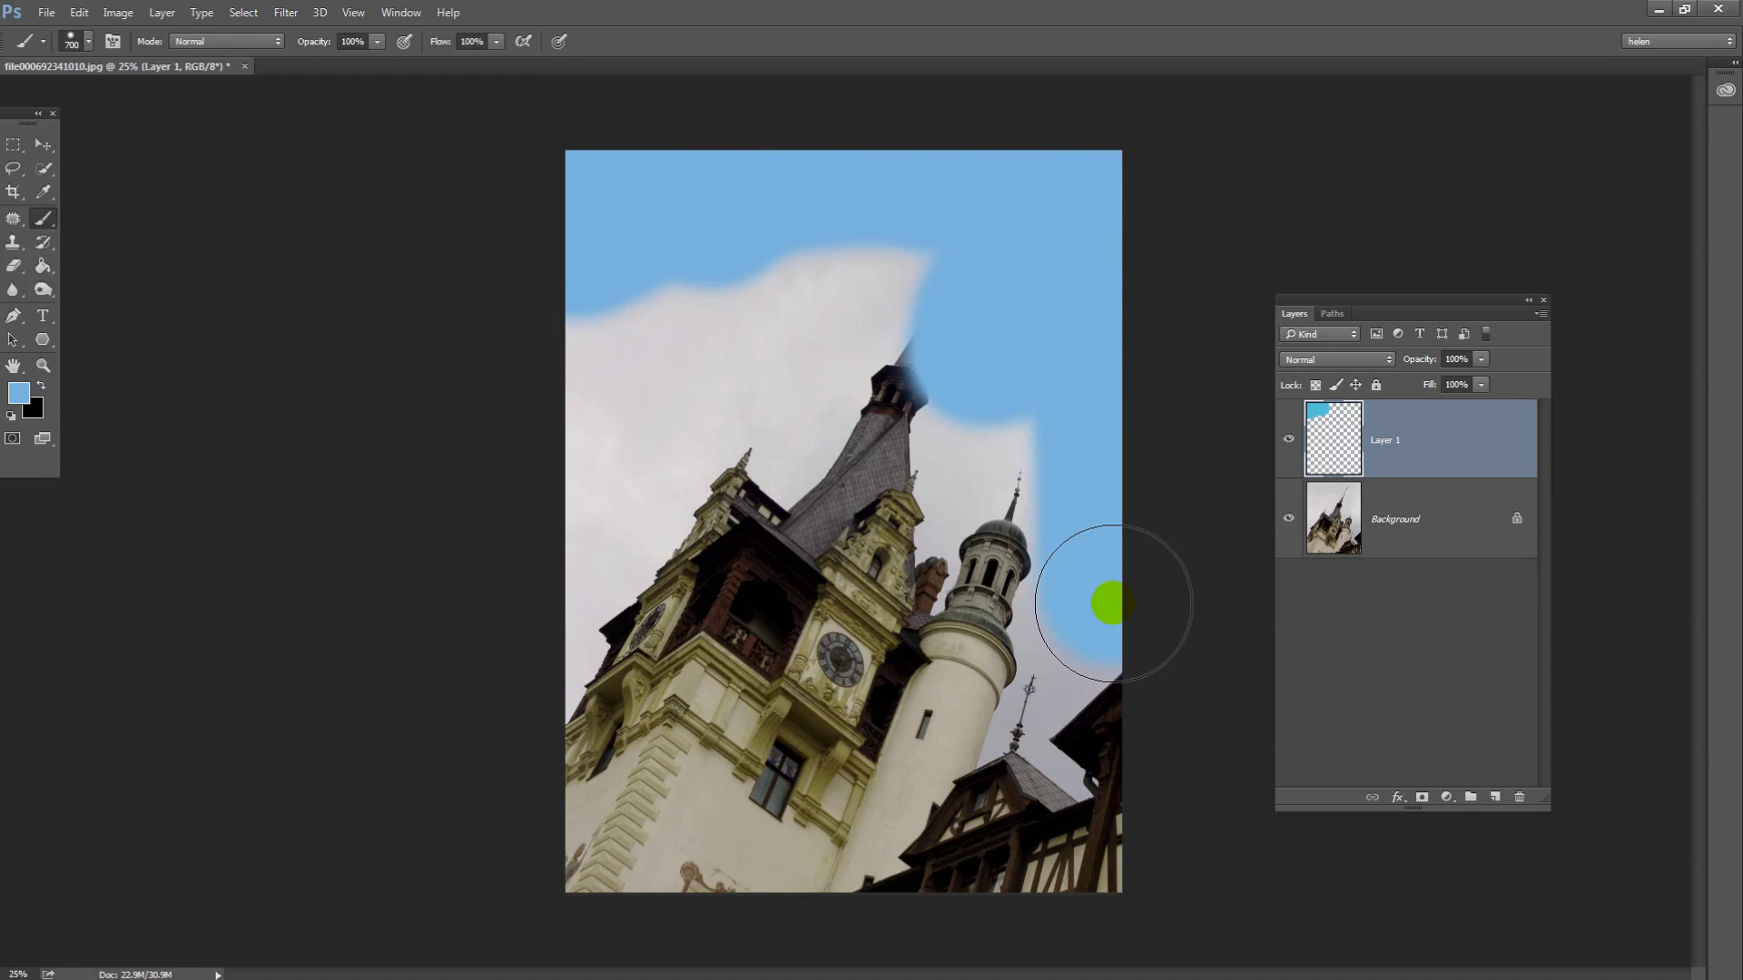
{"action": "mouse_move", "coordinate": [902, 291]}
{"action": "left_mouse_down"}
{"action": "mouse_move", "coordinate": [833, 281]}
{"action": "mouse_move", "coordinate": [838, 301]}
{"action": "mouse_move", "coordinate": [797, 349]}
{"action": "mouse_move", "coordinate": [693, 342]}
{"action": "mouse_move", "coordinate": [584, 372]}
{"action": "mouse_move", "coordinate": [584, 465]}
{"action": "mouse_move", "coordinate": [625, 400]}
{"action": "mouse_move", "coordinate": [608, 460]}
{"action": "mouse_move", "coordinate": [660, 401]}
{"action": "mouse_move", "coordinate": [660, 458]}
{"action": "mouse_move", "coordinate": [649, 444]}
{"action": "mouse_move", "coordinate": [610, 484]}
{"action": "mouse_move", "coordinate": [686, 515]}
{"action": "mouse_move", "coordinate": [608, 574]}
{"action": "mouse_move", "coordinate": [650, 554]}
{"action": "mouse_move", "coordinate": [557, 722]}
{"action": "mouse_move", "coordinate": [601, 564]}
{"action": "mouse_move", "coordinate": [561, 529]}
{"action": "mouse_move", "coordinate": [580, 614]}
{"action": "left_mouse_up"}
With a 175 px brush, paint blue over the leftover grey sky around the spire and turret
{"action": "key", "text": "bracketleft"}
{"action": "key", "text": "bracketleft"}
{"action": "key", "text": "bracketleft"}
{"action": "key", "text": "bracketleft"}
{"action": "key", "text": "bracketleft"}
{"action": "key", "text": "bracketleft"}
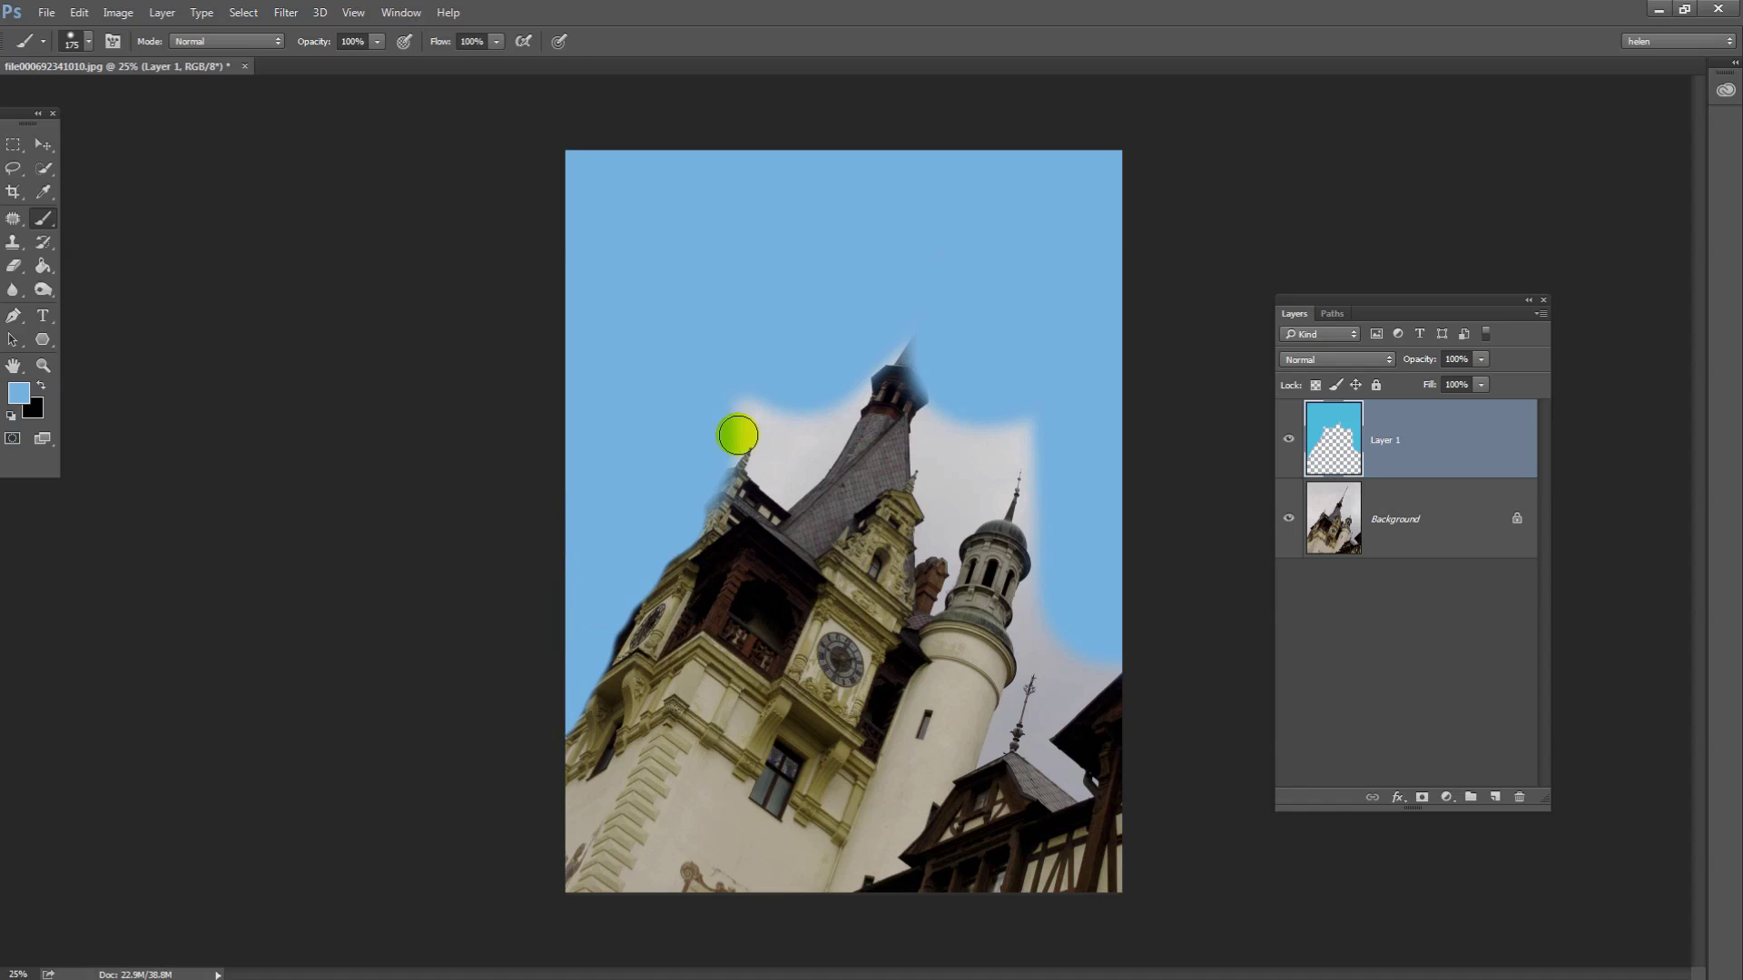
{"action": "mouse_move", "coordinate": [737, 436]}
{"action": "left_mouse_down"}
{"action": "mouse_move", "coordinate": [788, 491]}
{"action": "mouse_move", "coordinate": [741, 569]}
{"action": "mouse_move", "coordinate": [781, 504]}
{"action": "mouse_move", "coordinate": [768, 490]}
{"action": "mouse_move", "coordinate": [782, 479]}
{"action": "mouse_move", "coordinate": [789, 495]}
{"action": "mouse_move", "coordinate": [760, 478]}
{"action": "mouse_move", "coordinate": [790, 463]}
{"action": "mouse_move", "coordinate": [799, 493]}
{"action": "mouse_move", "coordinate": [891, 342]}
{"action": "left_mouse_up"}
{"action": "mouse_move", "coordinate": [808, 400]}
{"action": "left_mouse_down"}
{"action": "mouse_move", "coordinate": [780, 454]}
{"action": "mouse_move", "coordinate": [833, 438]}
{"action": "mouse_move", "coordinate": [780, 428]}
{"action": "mouse_move", "coordinate": [787, 395]}
{"action": "mouse_move", "coordinate": [750, 393]}
{"action": "left_mouse_up"}
{"action": "mouse_move", "coordinate": [1010, 389]}
{"action": "left_mouse_down"}
{"action": "mouse_move", "coordinate": [935, 392]}
{"action": "mouse_move", "coordinate": [917, 446]}
{"action": "mouse_move", "coordinate": [932, 509]}
{"action": "mouse_move", "coordinate": [951, 496]}
{"action": "mouse_move", "coordinate": [952, 400]}
{"action": "left_mouse_up"}
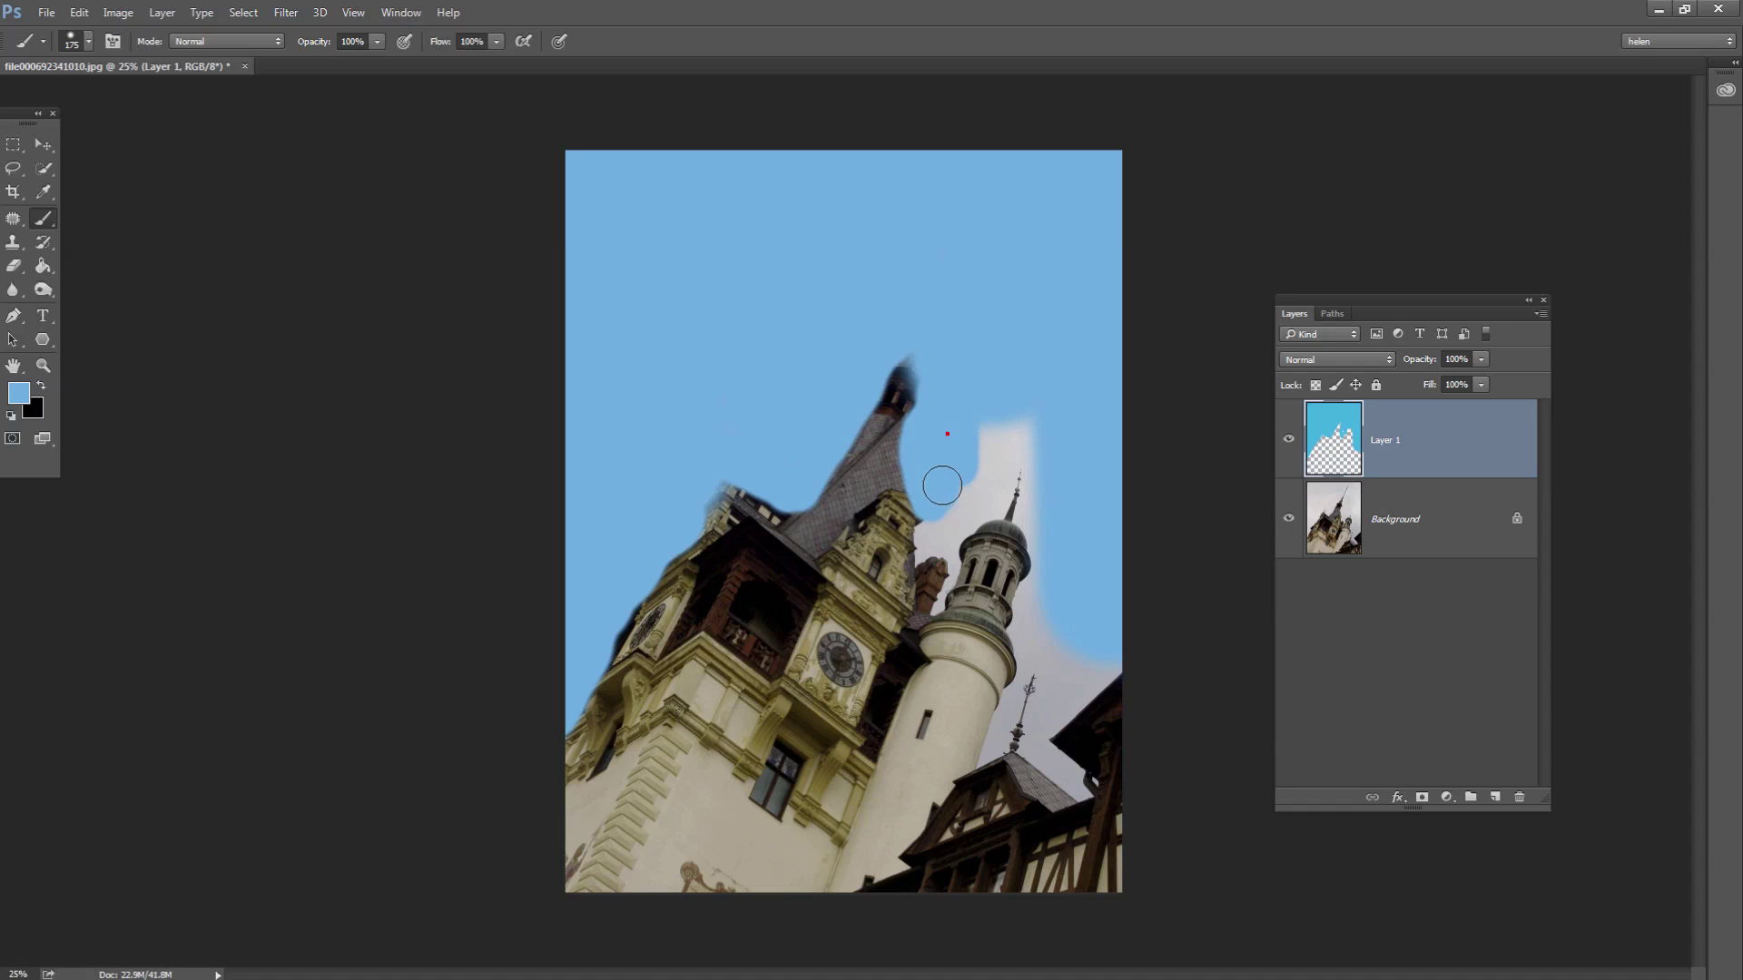
{"action": "mouse_move", "coordinate": [942, 485]}
{"action": "left_mouse_down"}
{"action": "mouse_move", "coordinate": [1031, 424]}
{"action": "mouse_move", "coordinate": [1026, 508]}
{"action": "mouse_move", "coordinate": [1074, 553]}
{"action": "mouse_move", "coordinate": [1039, 556]}
{"action": "mouse_move", "coordinate": [1027, 622]}
{"action": "mouse_move", "coordinate": [1004, 576]}
{"action": "mouse_move", "coordinate": [1032, 679]}
{"action": "mouse_move", "coordinate": [984, 766]}
{"action": "mouse_move", "coordinate": [1030, 755]}
{"action": "mouse_move", "coordinate": [1078, 786]}
{"action": "mouse_move", "coordinate": [1043, 739]}
{"action": "mouse_move", "coordinate": [1064, 642]}
{"action": "mouse_move", "coordinate": [1046, 638]}
{"action": "mouse_move", "coordinate": [1031, 709]}
{"action": "mouse_move", "coordinate": [1096, 680]}
{"action": "mouse_move", "coordinate": [1104, 654]}
{"action": "left_mouse_up"}
{"action": "mouse_move", "coordinate": [934, 471]}
{"action": "left_mouse_down"}
{"action": "mouse_move", "coordinate": [923, 545]}
{"action": "mouse_move", "coordinate": [933, 604]}
{"action": "mouse_move", "coordinate": [964, 525]}
{"action": "mouse_move", "coordinate": [1015, 479]}
{"action": "mouse_move", "coordinate": [974, 481]}
{"action": "mouse_move", "coordinate": [1028, 447]}
{"action": "mouse_move", "coordinate": [997, 462]}
{"action": "mouse_move", "coordinate": [924, 585]}
{"action": "left_mouse_up"}
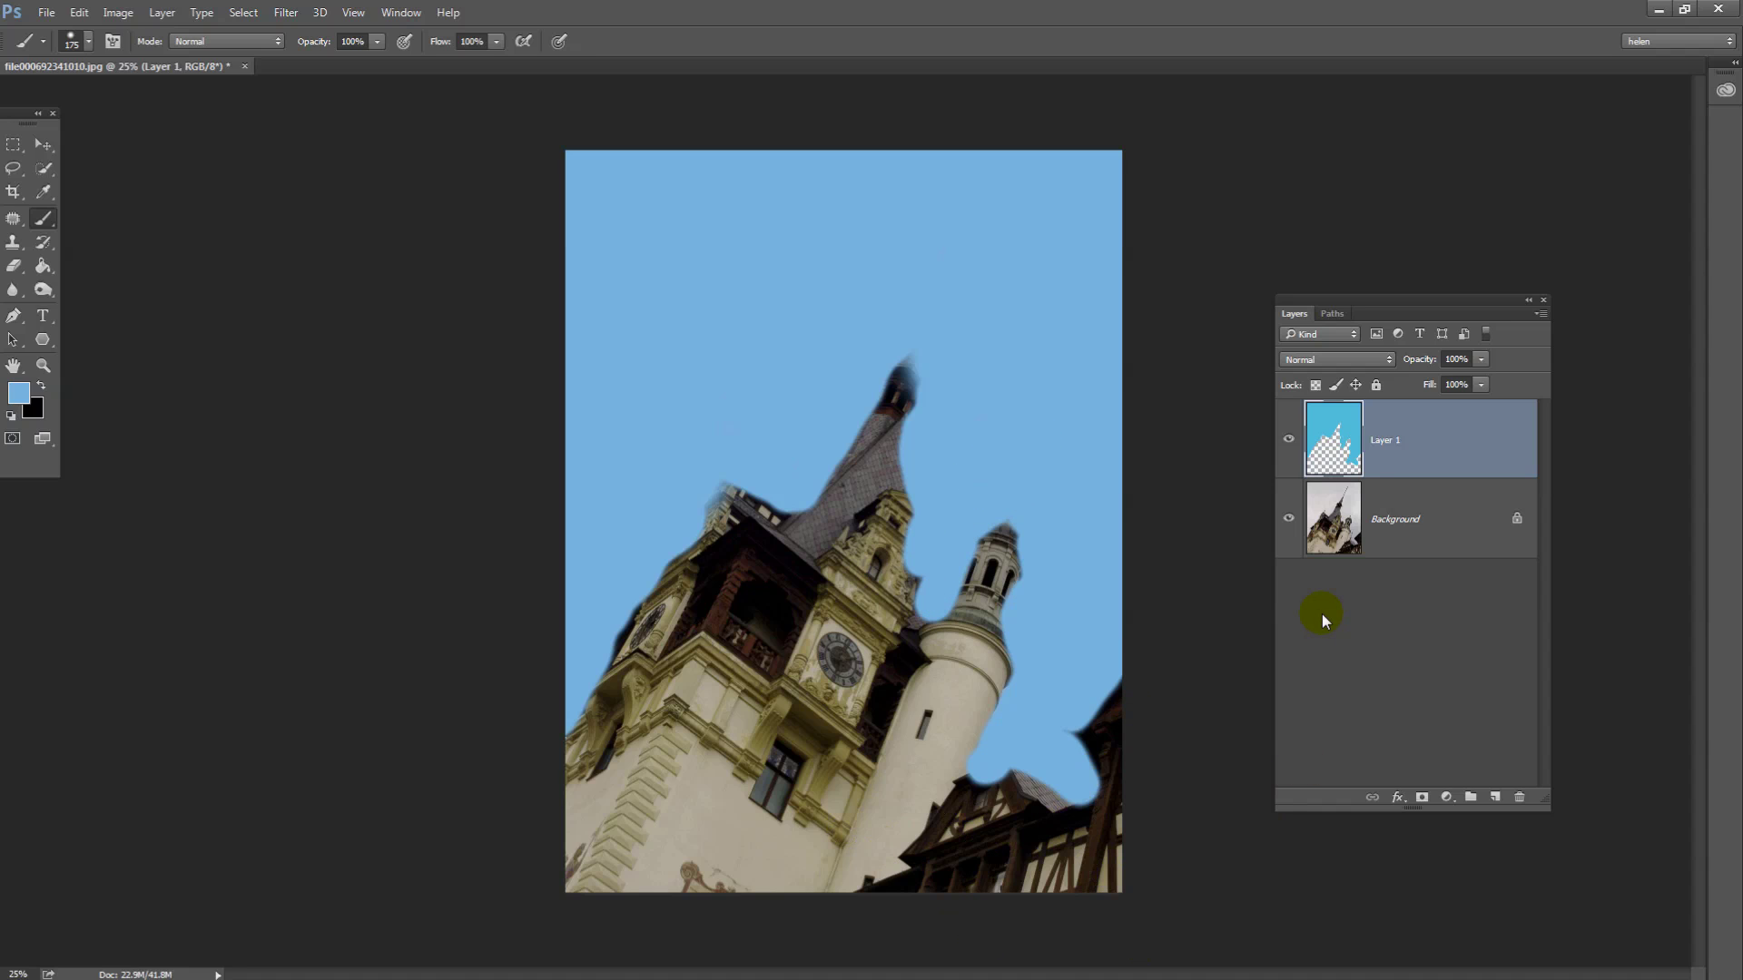
In Layer 1's Blending Options, drag the Underlying Layer Blend If black point to about 143
{"action": "left_click", "coordinate": [1321, 442]}
{"action": "left_click", "coordinate": [1394, 436]}
{"action": "left_click", "coordinate": [1397, 435]}
{"action": "left_click", "coordinate": [1427, 678]}
{"action": "left_click", "coordinate": [1398, 798]}
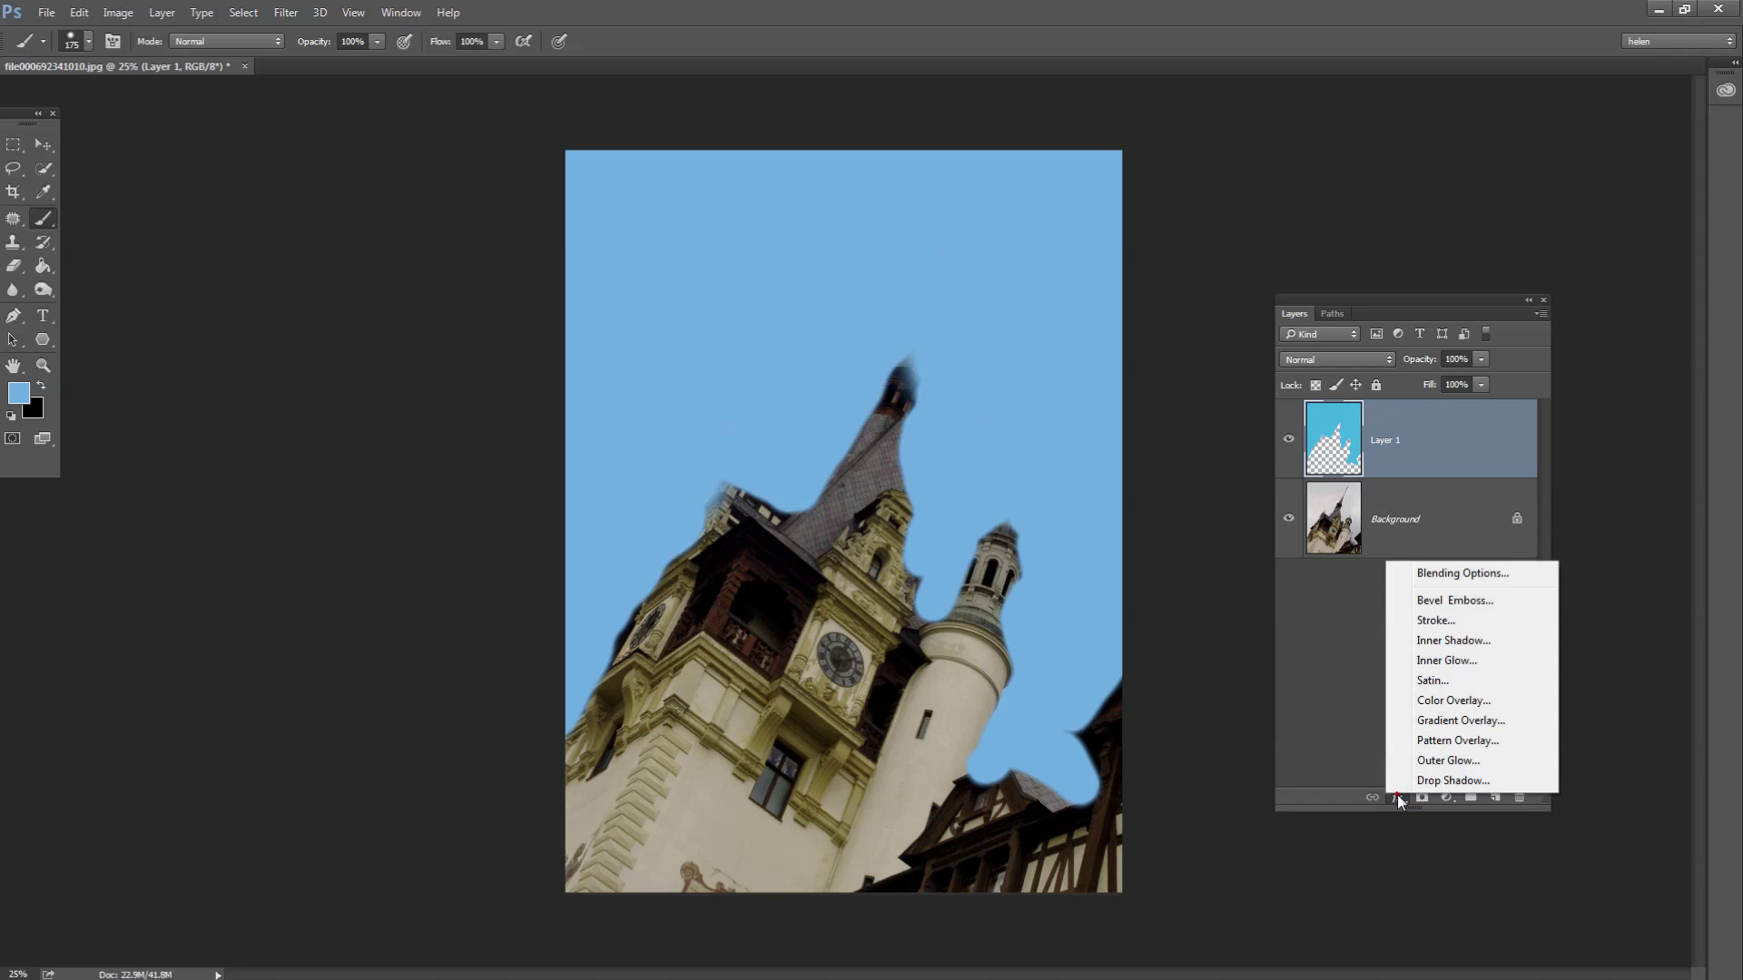
{"action": "left_click", "coordinate": [1436, 574]}
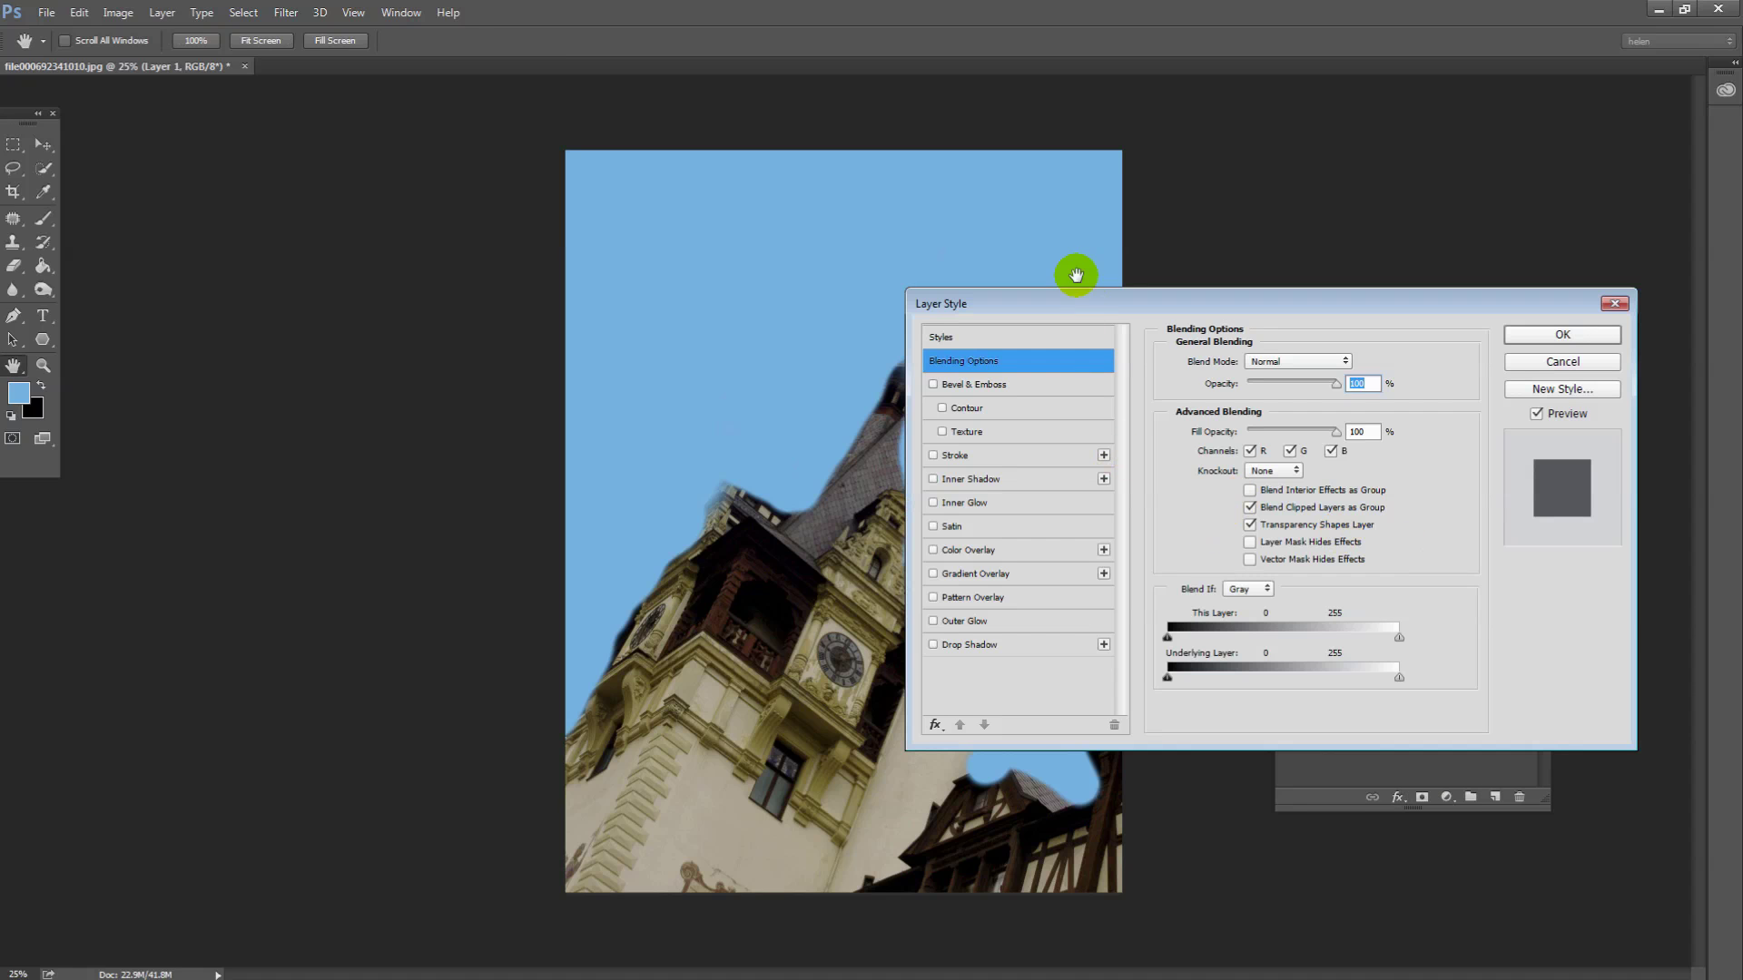
{"action": "left_click_drag", "start_coordinate": [1075, 303], "coordinate": [1289, 445]}
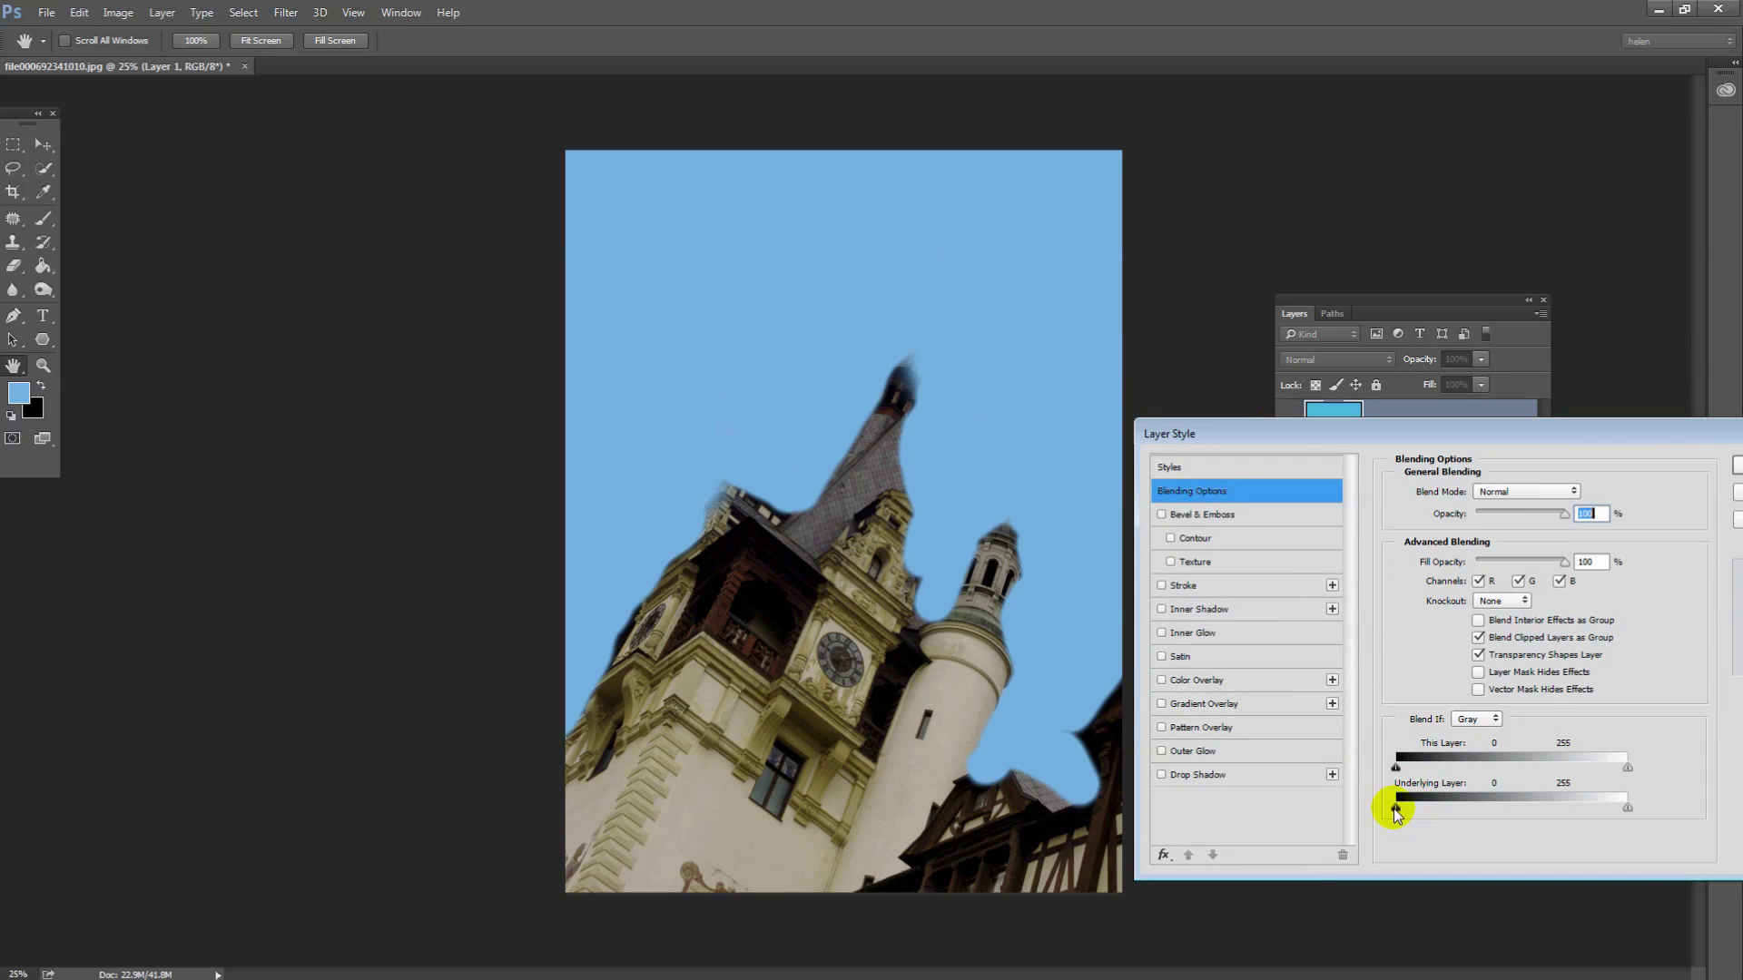
{"action": "left_click_drag", "start_coordinate": [1399, 808], "coordinate": [1548, 811]}
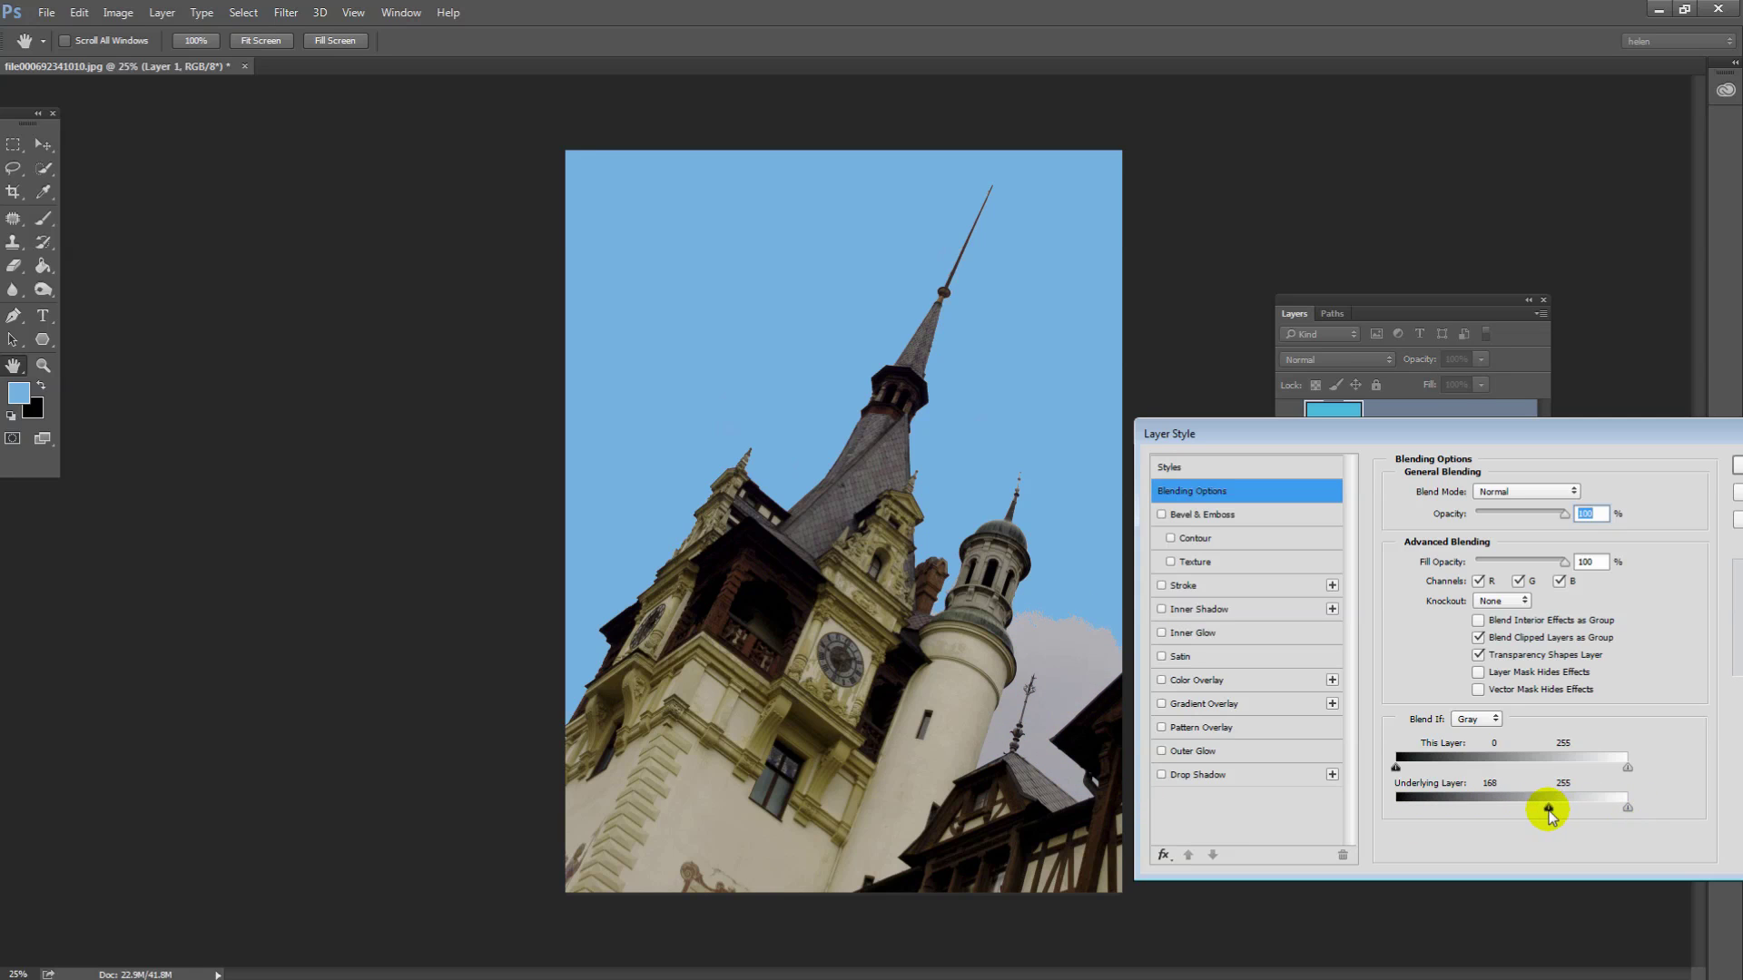
{"action": "left_click_drag", "start_coordinate": [1549, 811], "coordinate": [1544, 810]}
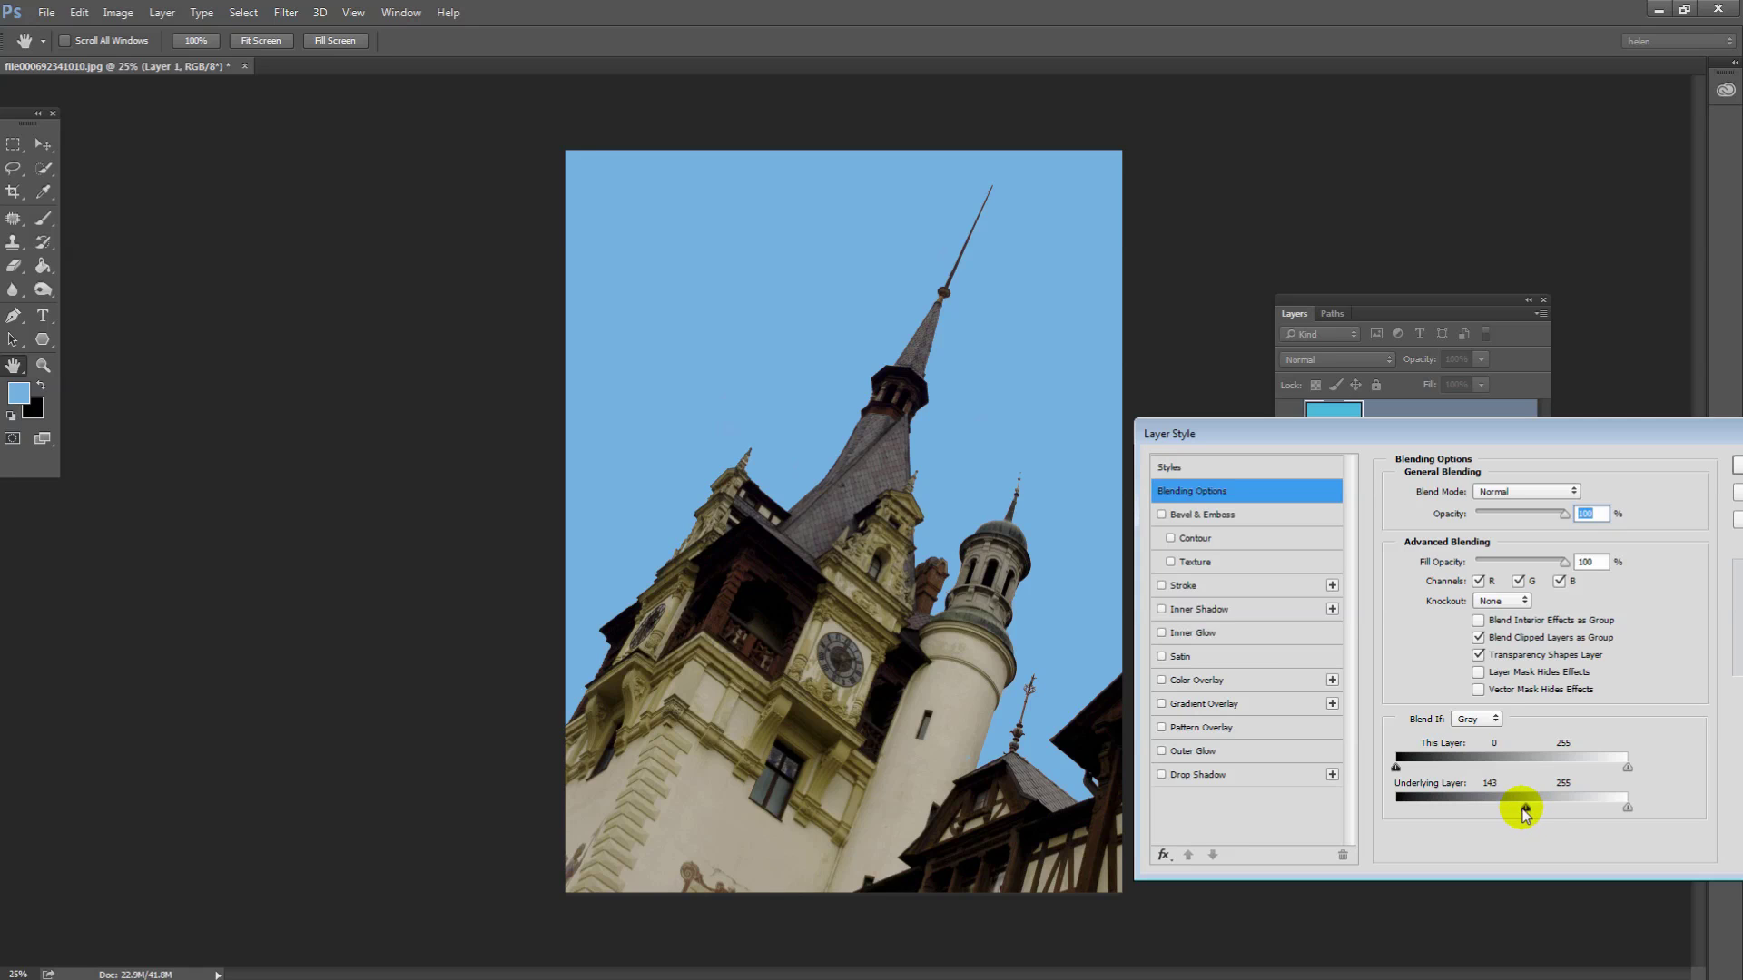
Split the Underlying Layer black slider to 138/150 and apply the Layer Style
{"action": "mouse_move", "coordinate": [1525, 811]}
{"action": "left_mouse_down", "text": "alt"}
{"action": "mouse_move", "coordinate": [1490, 809]}
{"action": "mouse_move", "coordinate": [1505, 811]}
{"action": "left_mouse_up", "text": "alt"}
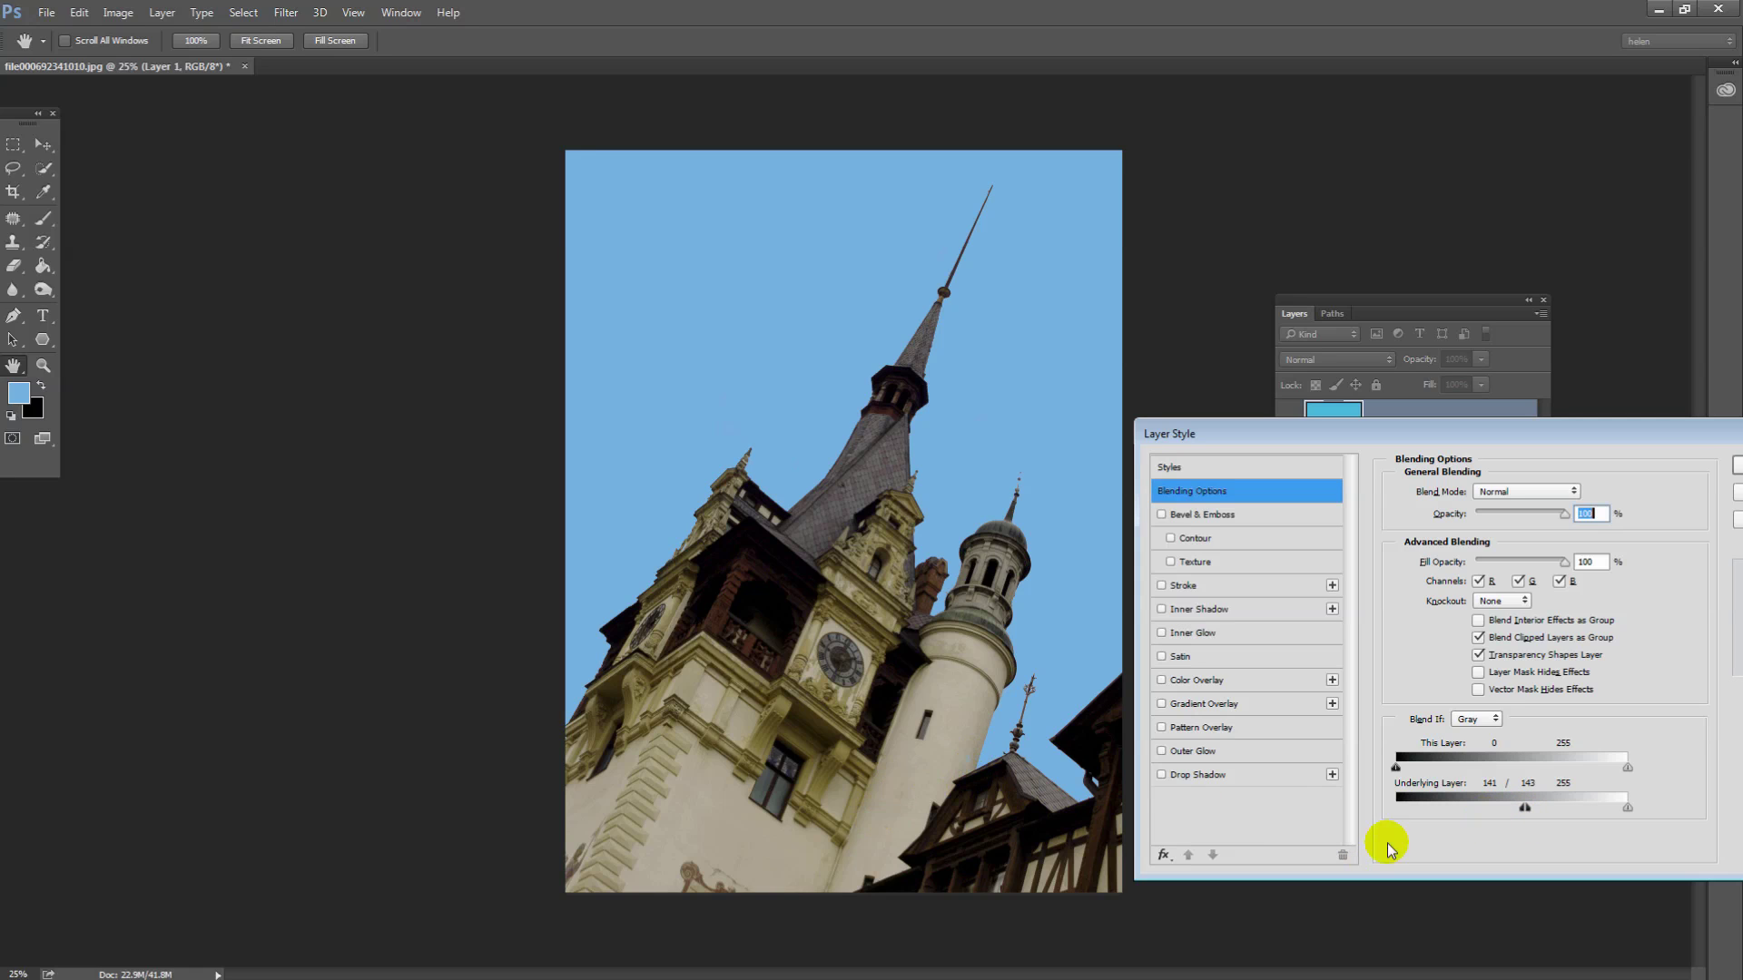
{"action": "left_click_drag", "start_coordinate": [1525, 811], "coordinate": [1537, 812]}
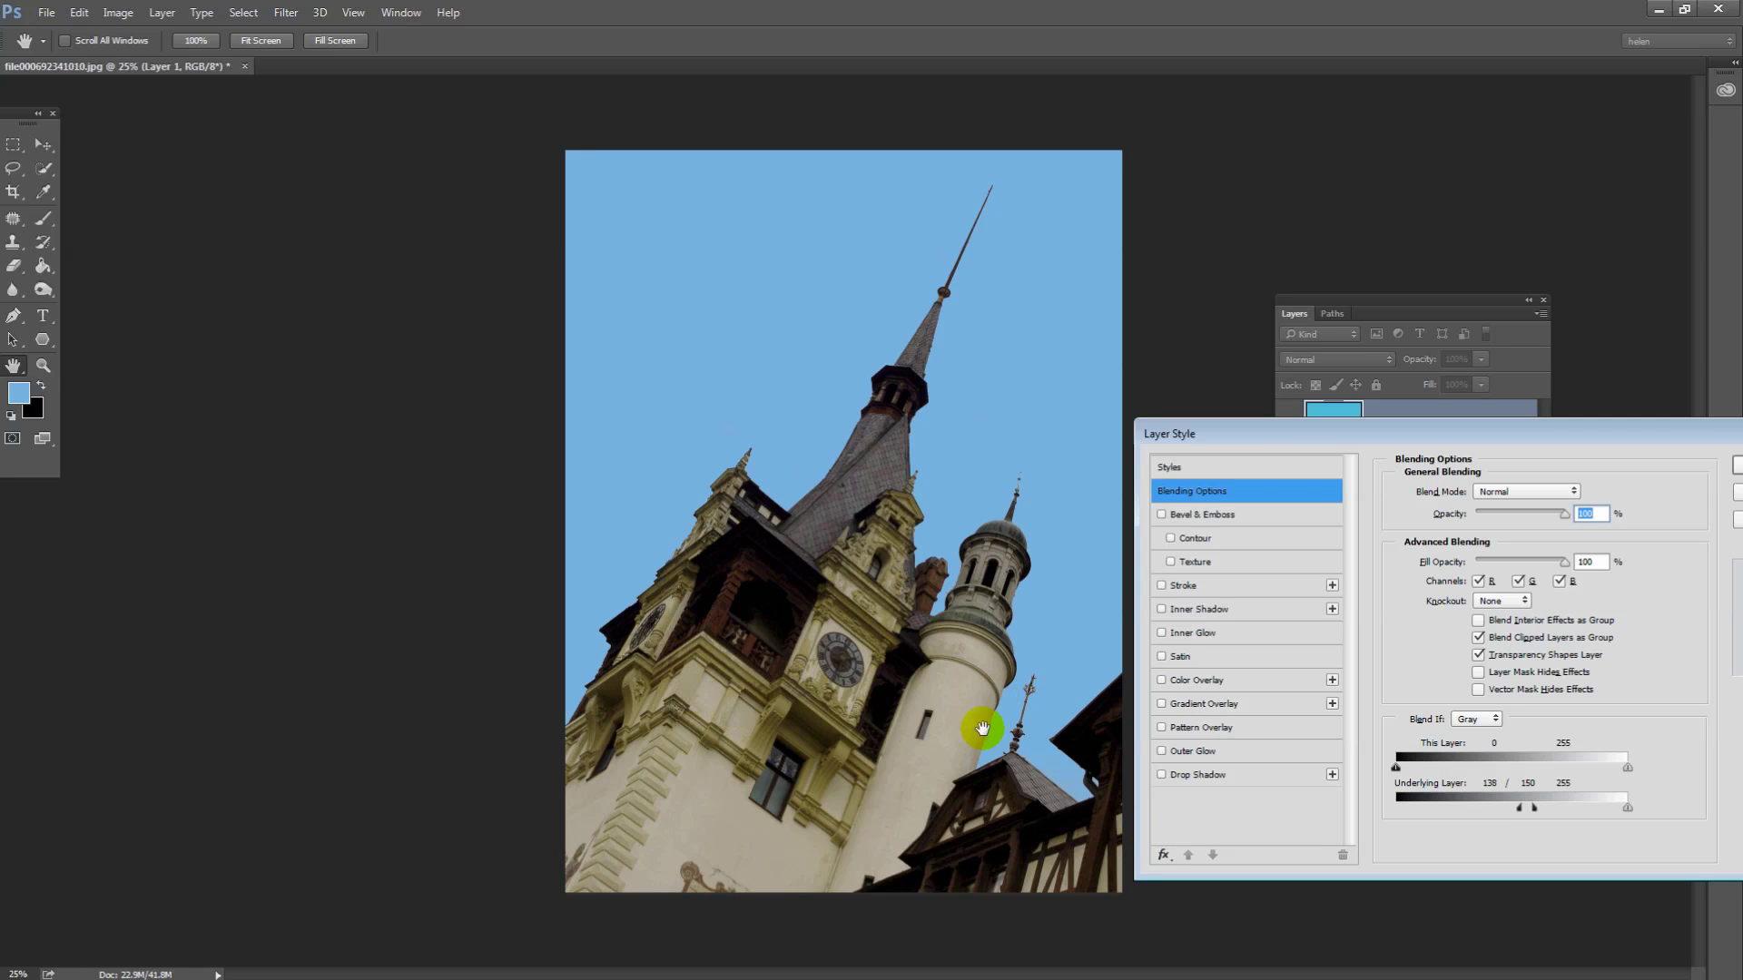
{"action": "left_click_drag", "start_coordinate": [1568, 440], "coordinate": [1332, 492]}
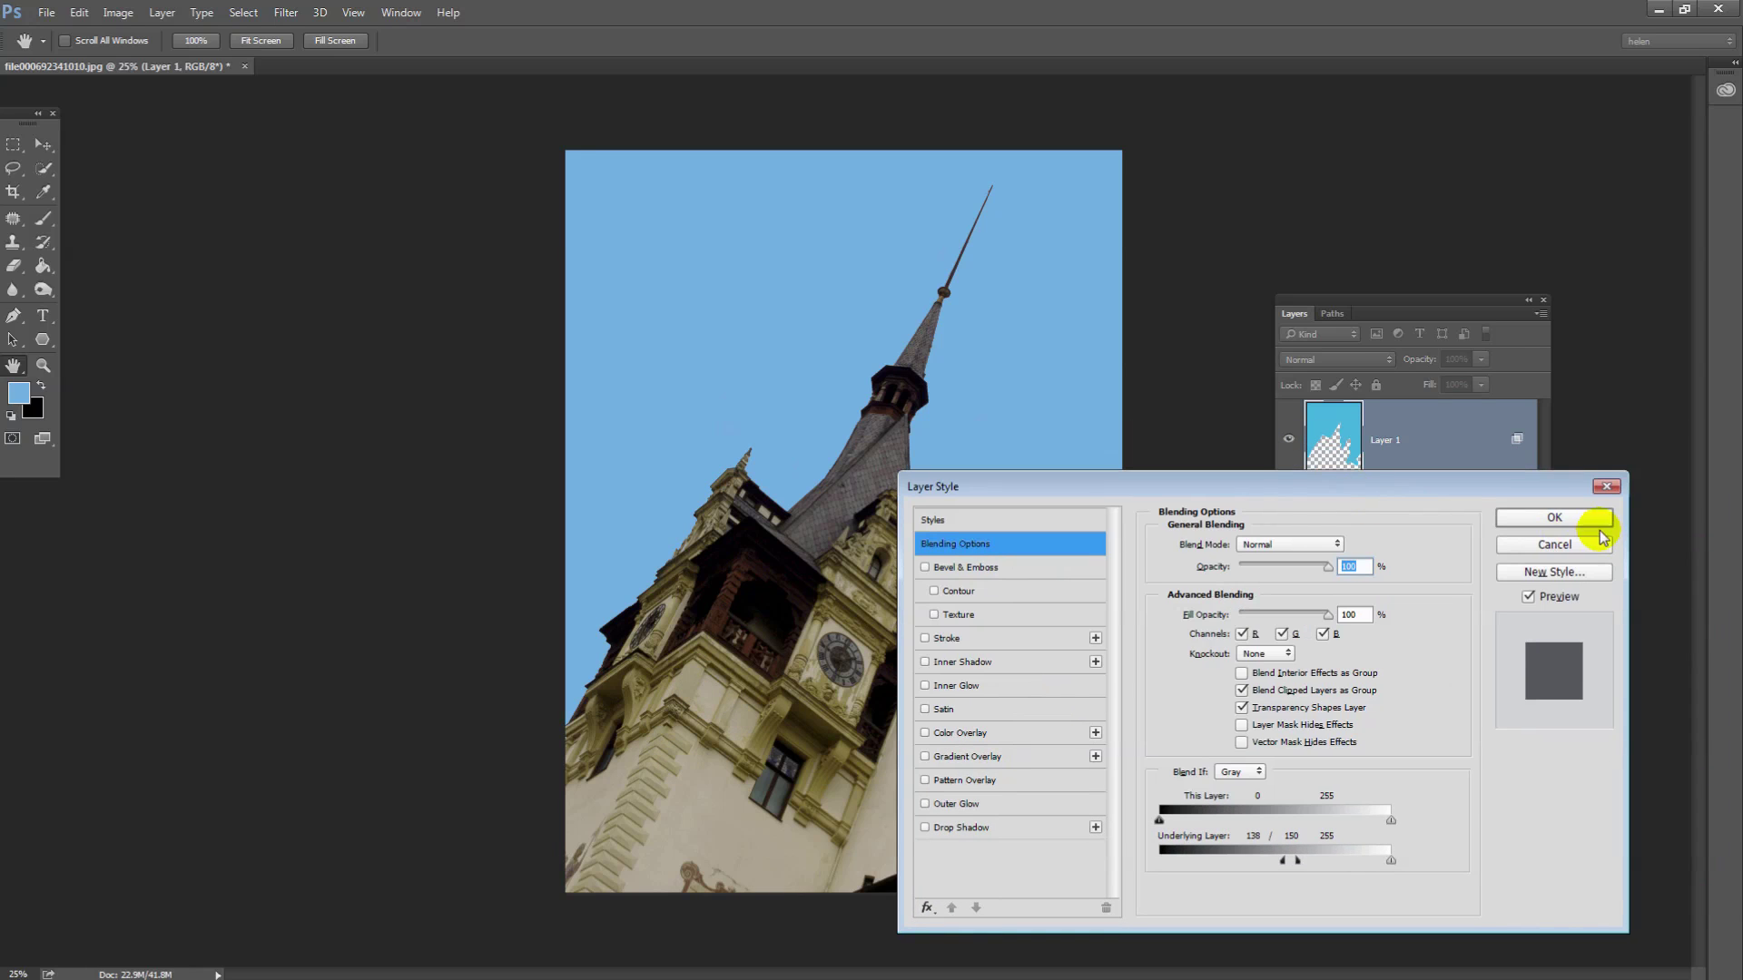
{"action": "left_click", "coordinate": [1554, 519]}
{"action": "key", "text": "b"}
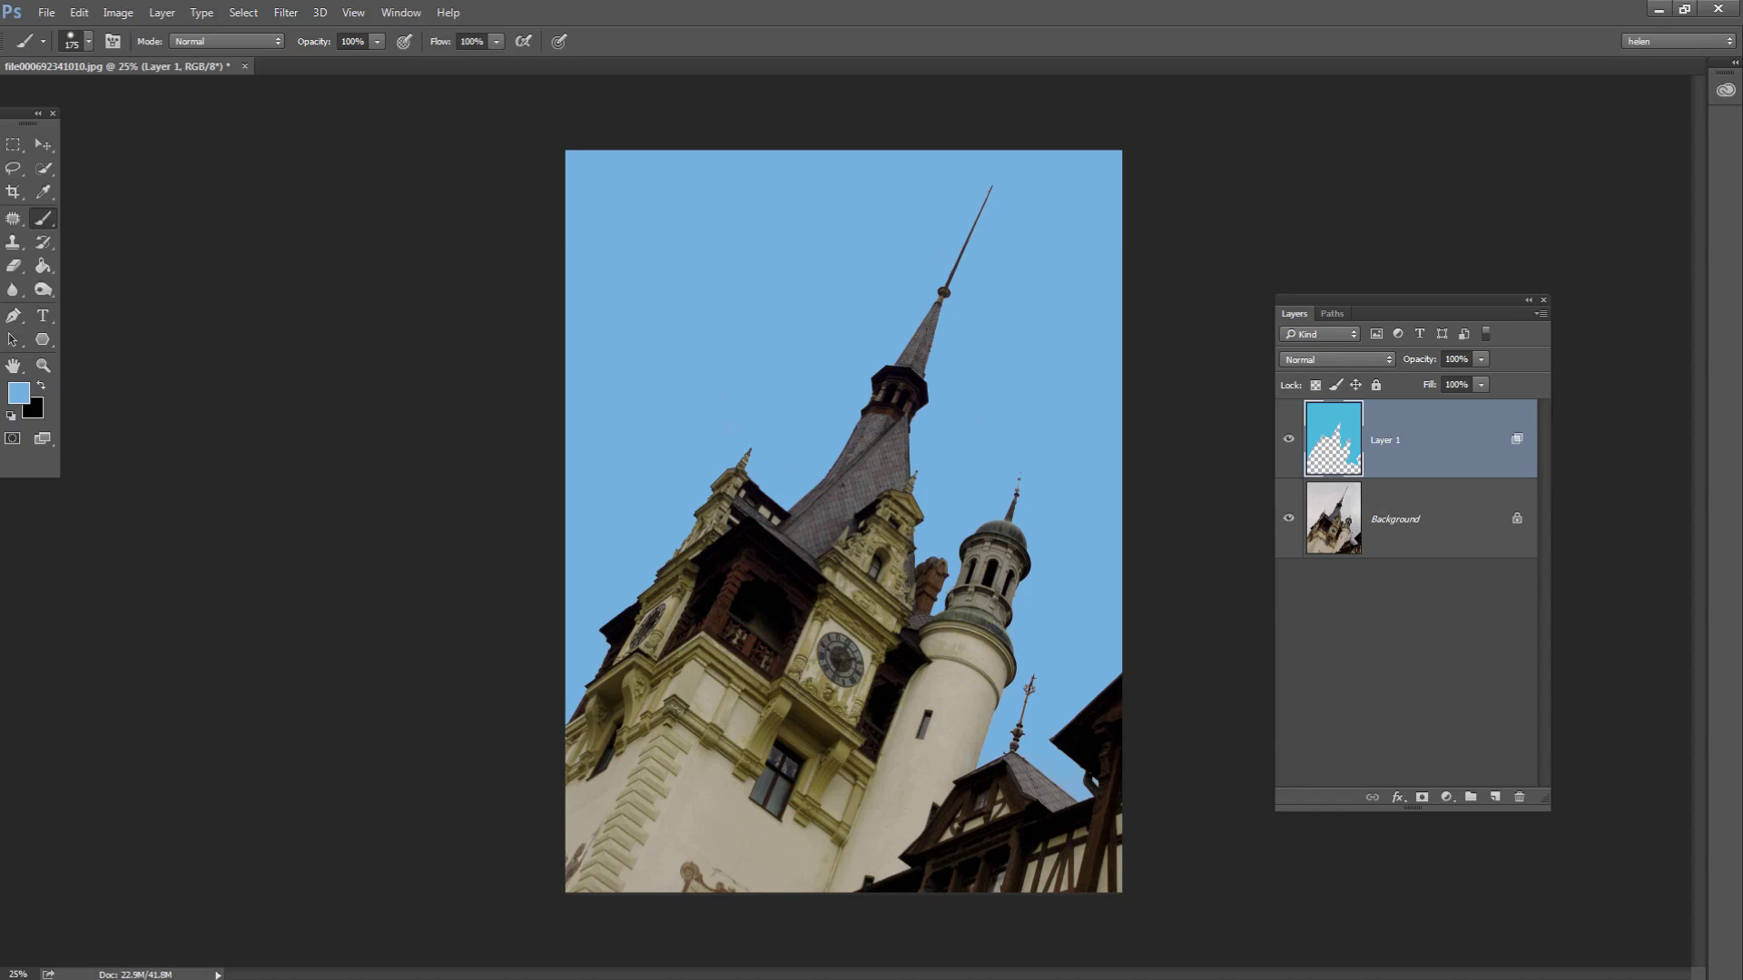
Erase stray blue on Layer 1 around the round tower and near the small spire
{"action": "left_click", "coordinate": [15, 266]}
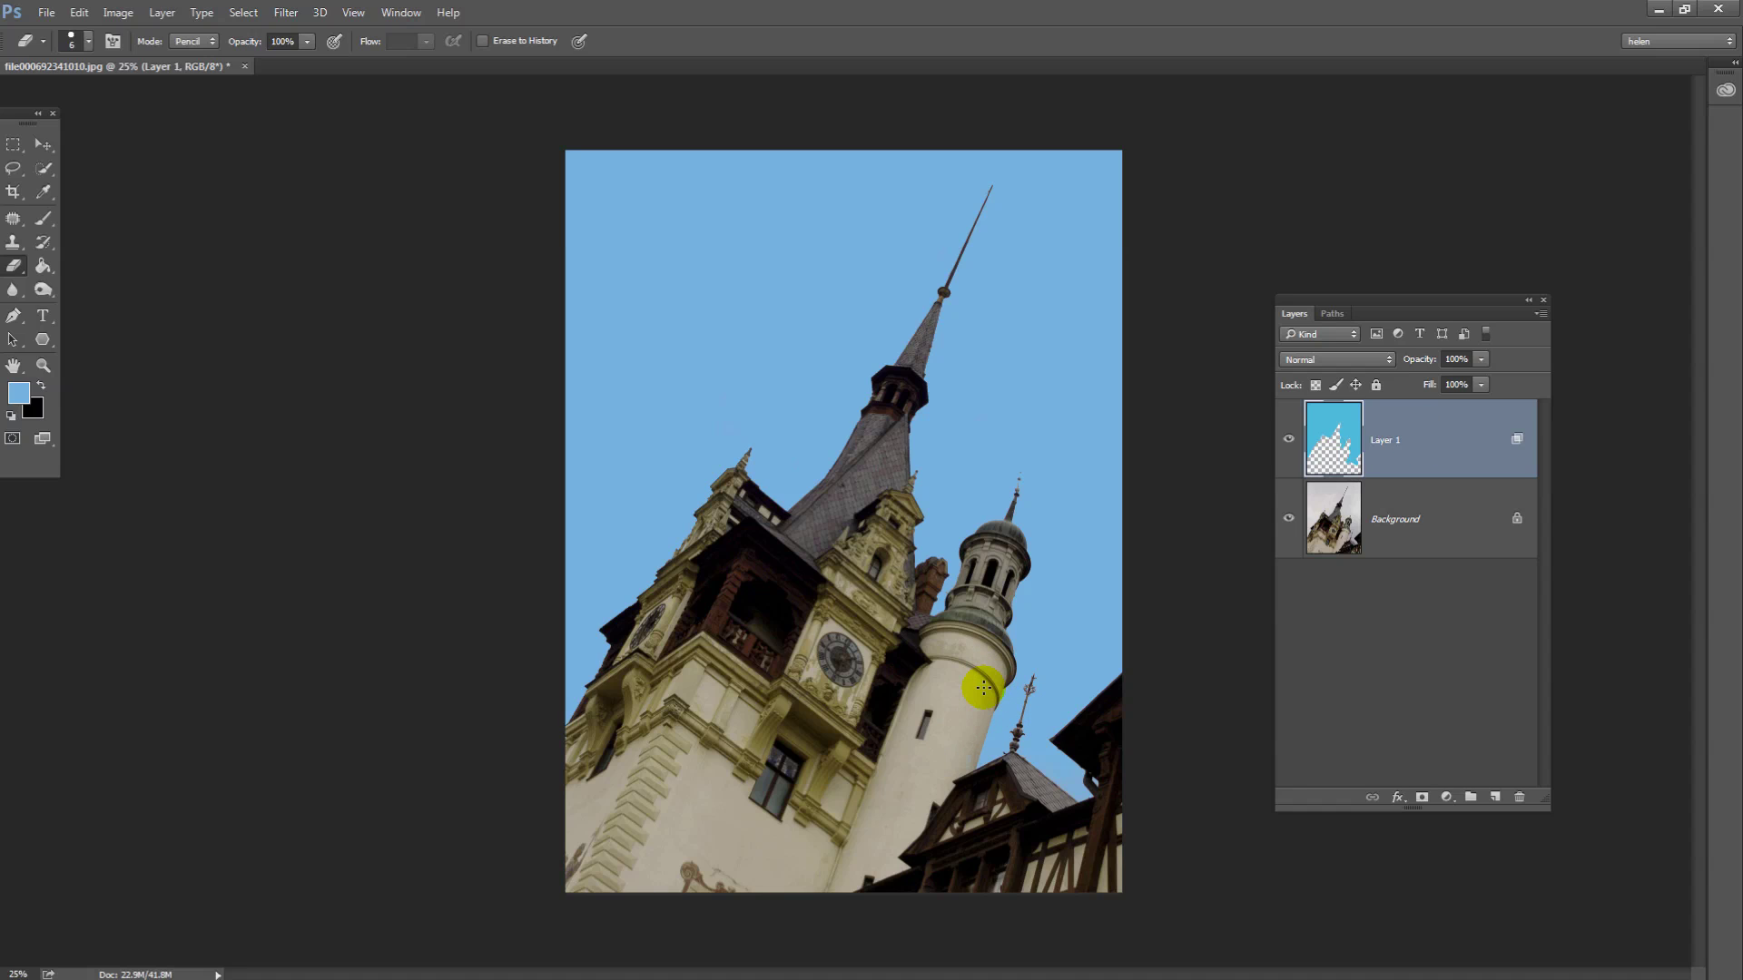
{"action": "mouse_move", "coordinate": [983, 688]}
{"action": "left_mouse_down"}
{"action": "mouse_move", "coordinate": [1063, 642]}
{"action": "mouse_move", "coordinate": [945, 591]}
{"action": "mouse_move", "coordinate": [999, 459]}
{"action": "mouse_move", "coordinate": [1073, 666]}
{"action": "mouse_move", "coordinate": [1162, 775]}
{"action": "left_mouse_up"}
{"action": "left_click_drag", "start_coordinate": [562, 563], "coordinate": [738, 460]}
{"action": "left_click", "coordinate": [1289, 440]}
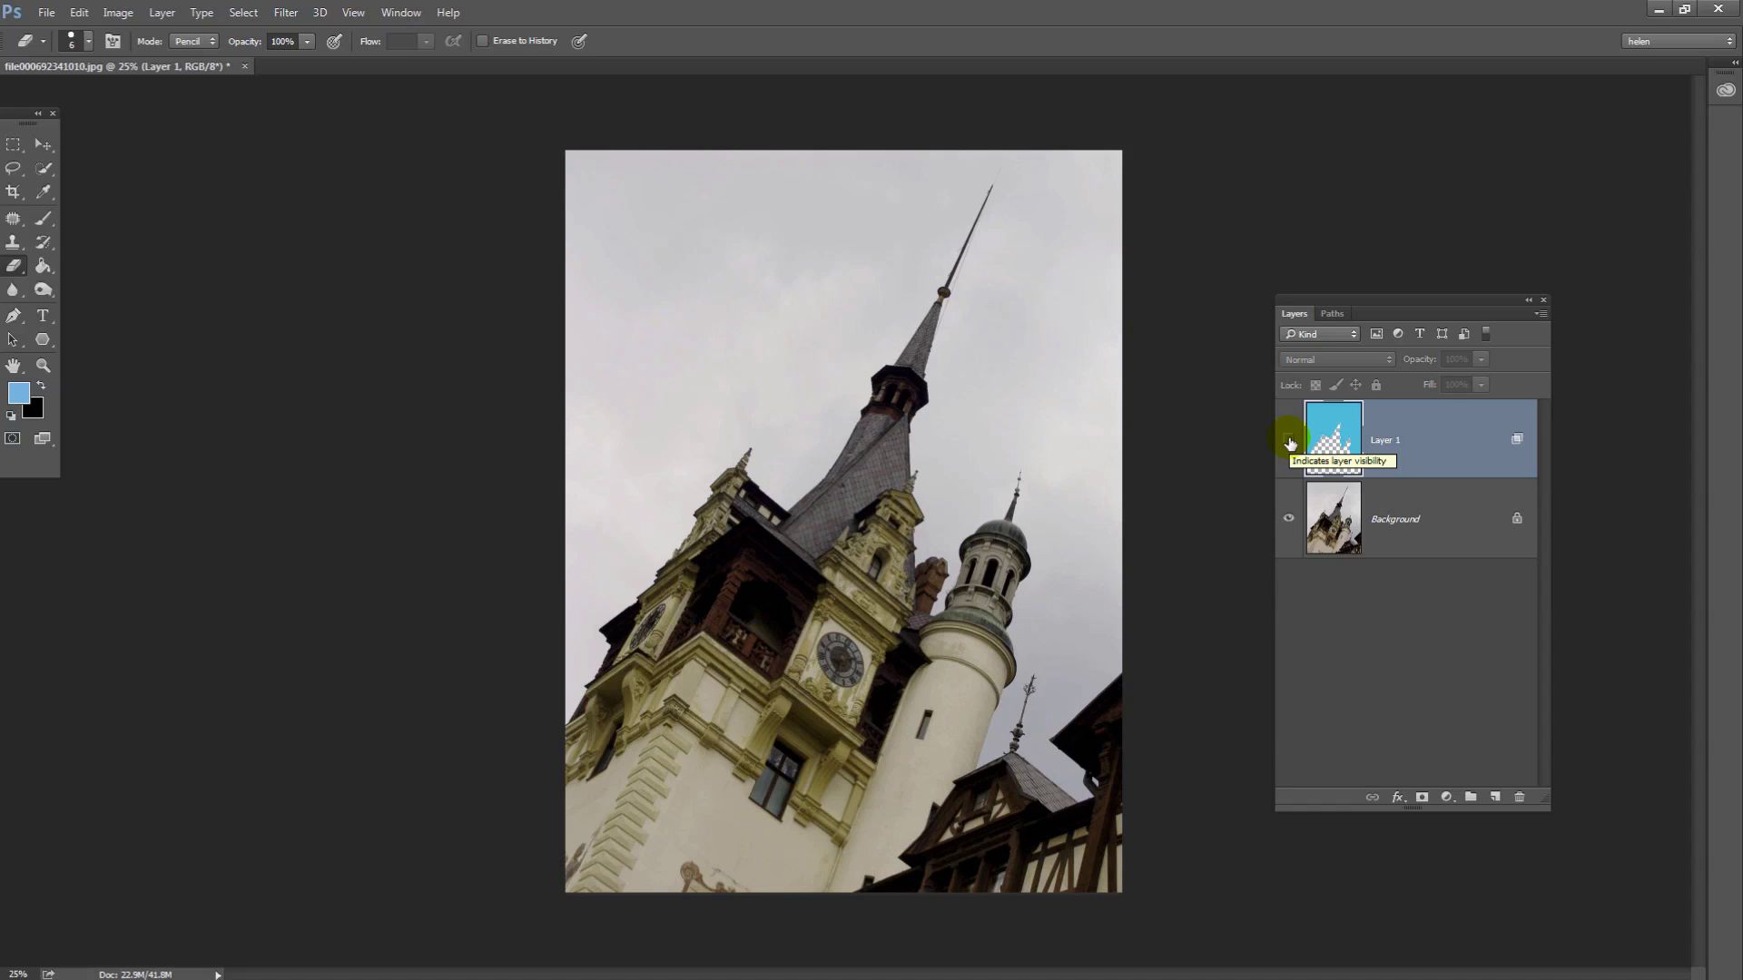
{"action": "left_click", "coordinate": [1289, 441]}
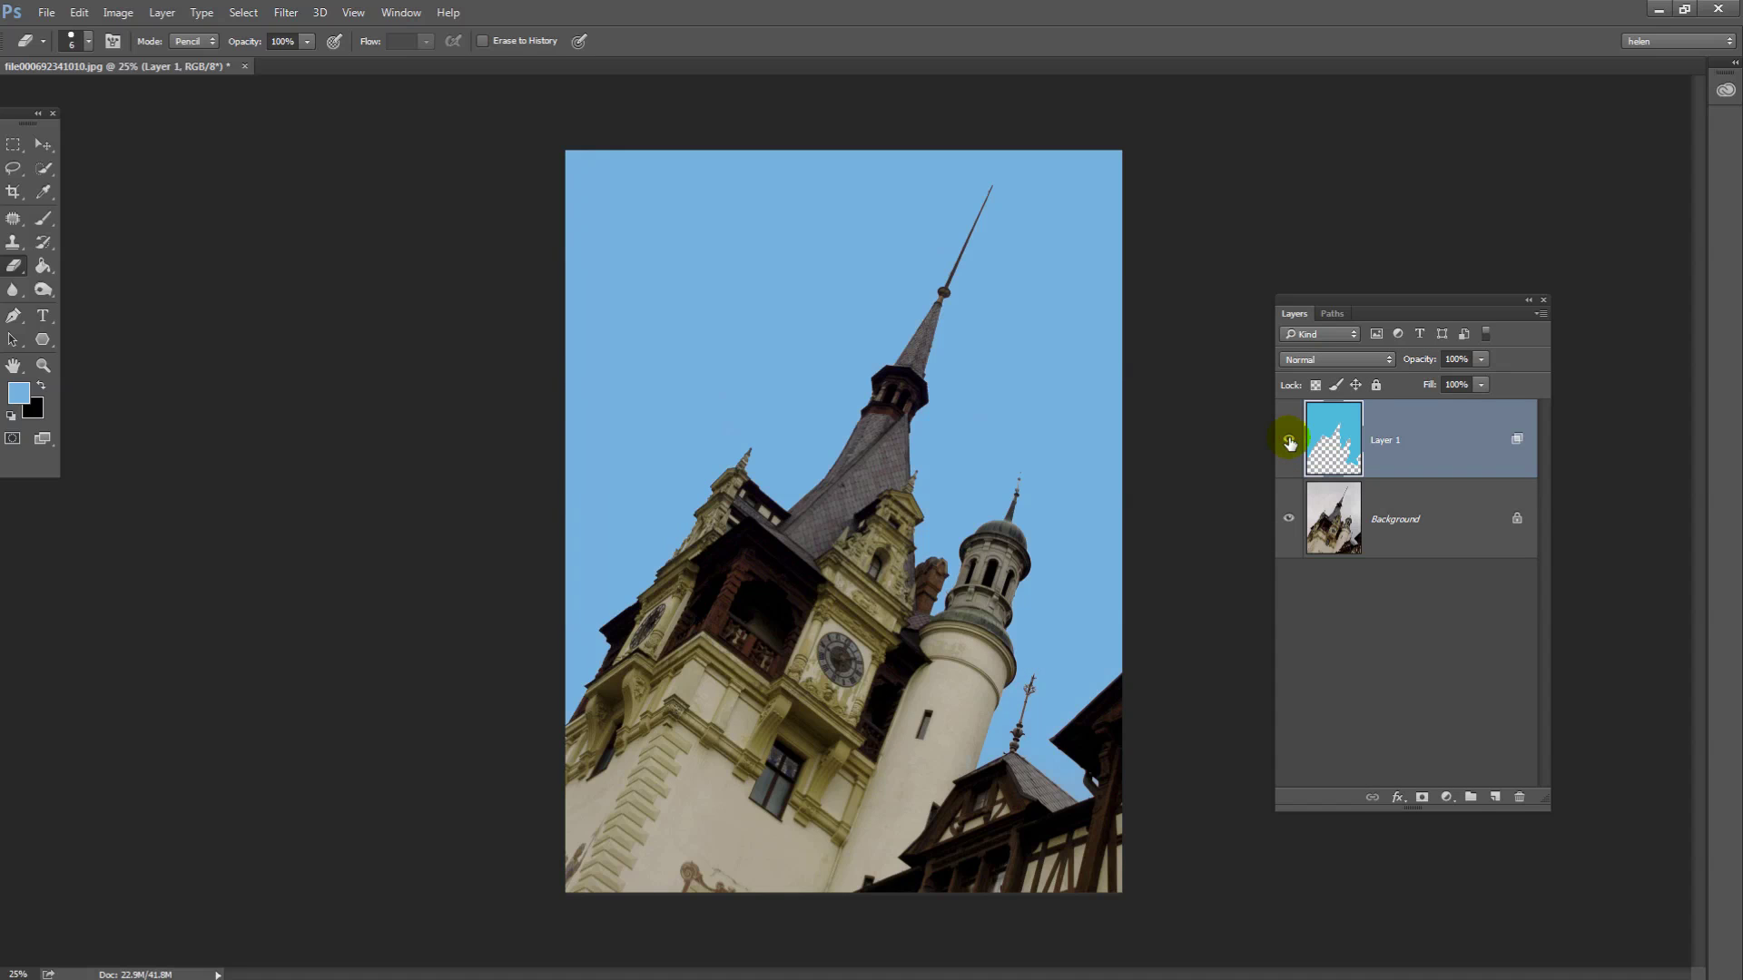